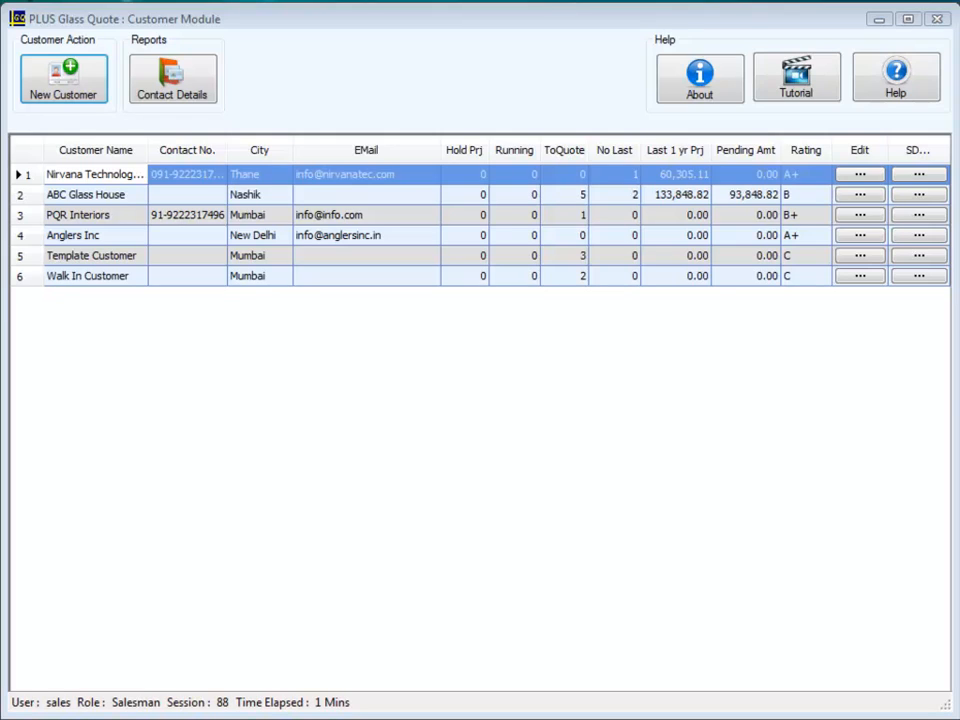
Open the receipt amount window for PQR Interiors and look through its invoice and receipt lists.
click(911, 217)
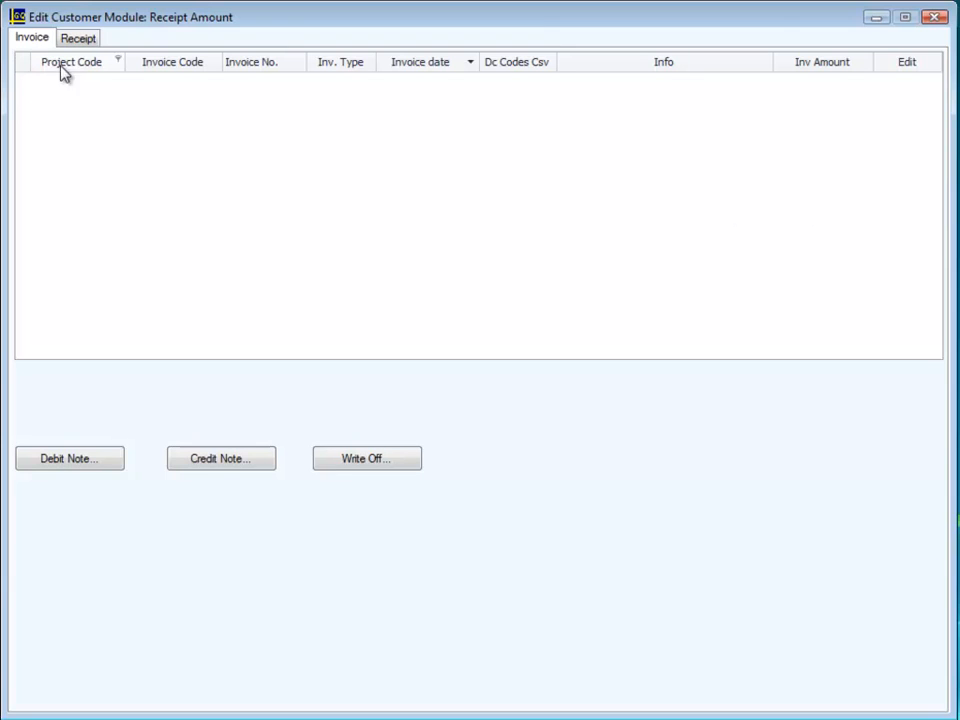
click(78, 40)
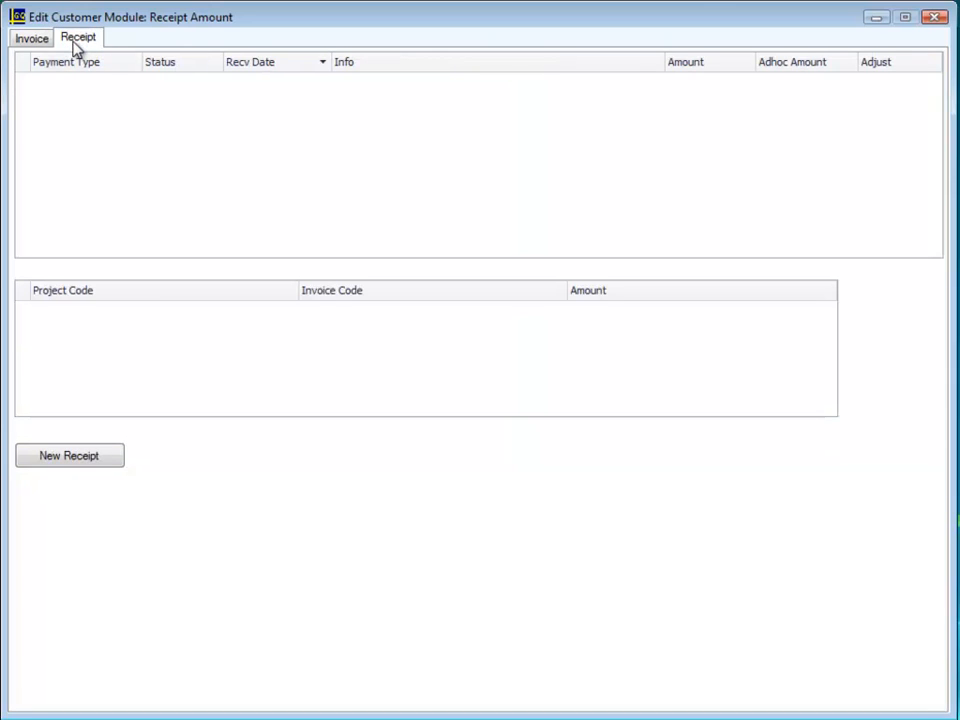
click(43, 45)
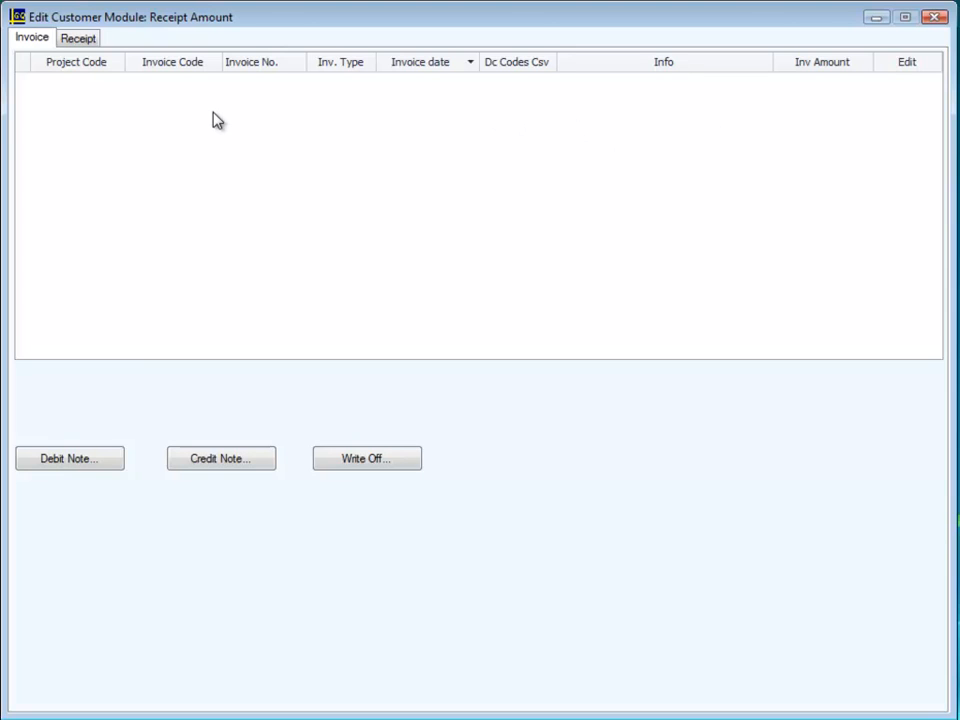
click(80, 40)
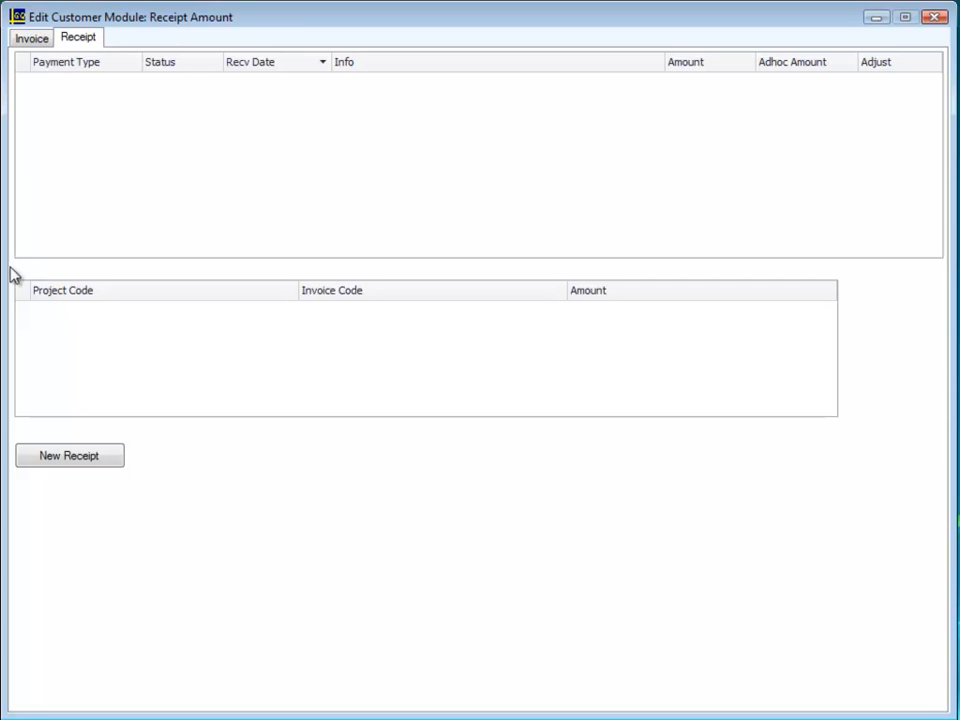
Start a new receipt with payment type Cash and payment info "Advance 40%".
click(86, 456)
click(408, 290)
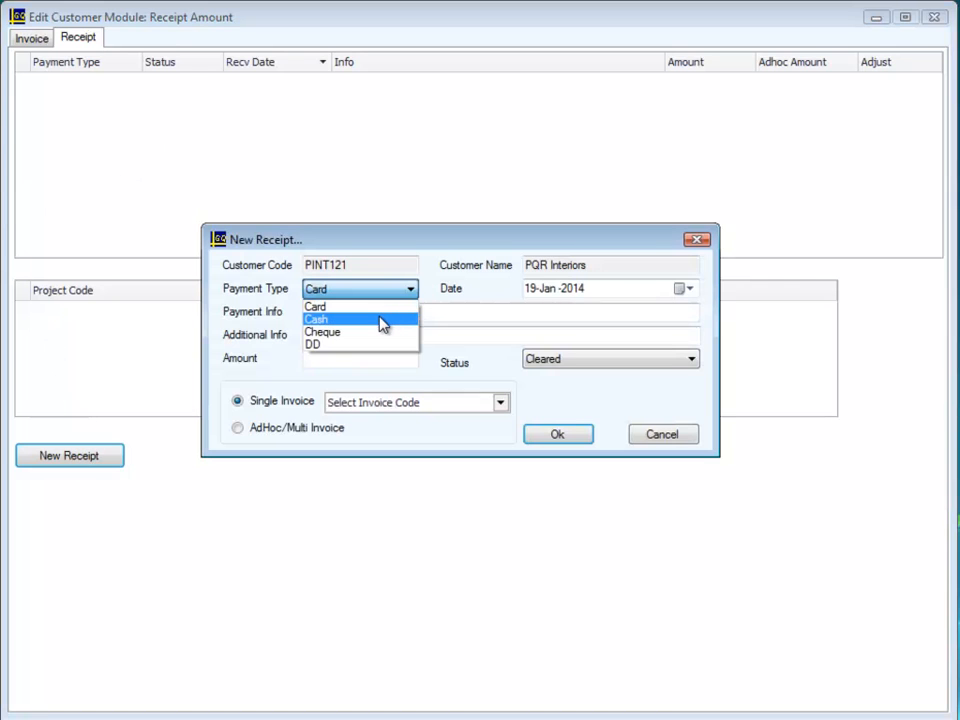
click(381, 320)
click(351, 314)
text(Advance 40%)
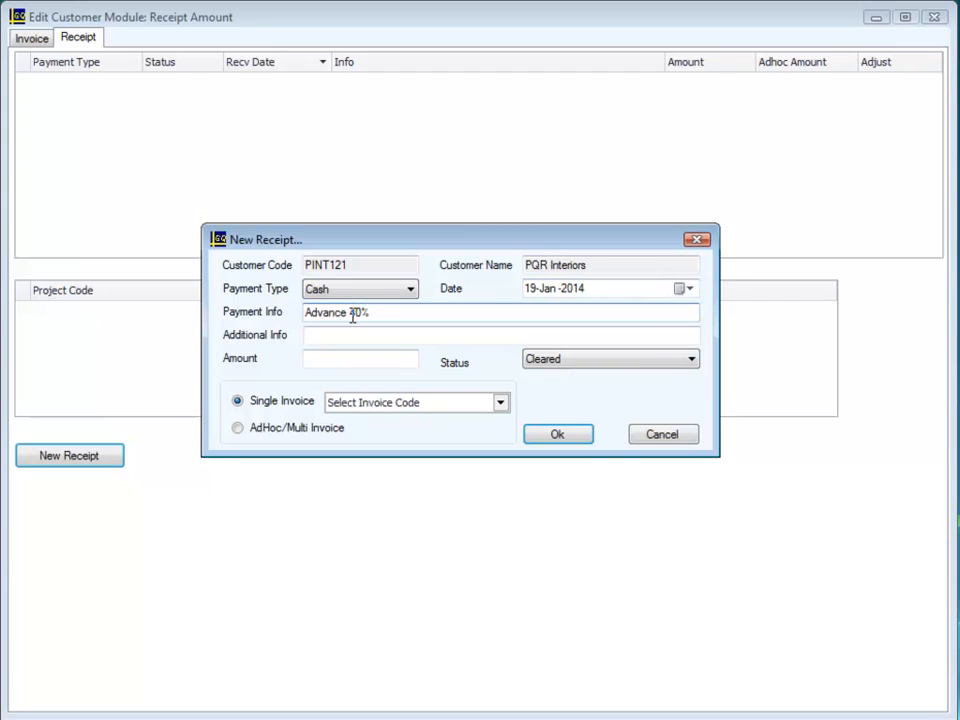
Set the receipt amount to 15000, mark it as AdHoc/Multi Invoice and save the receipt.
click(317, 354)
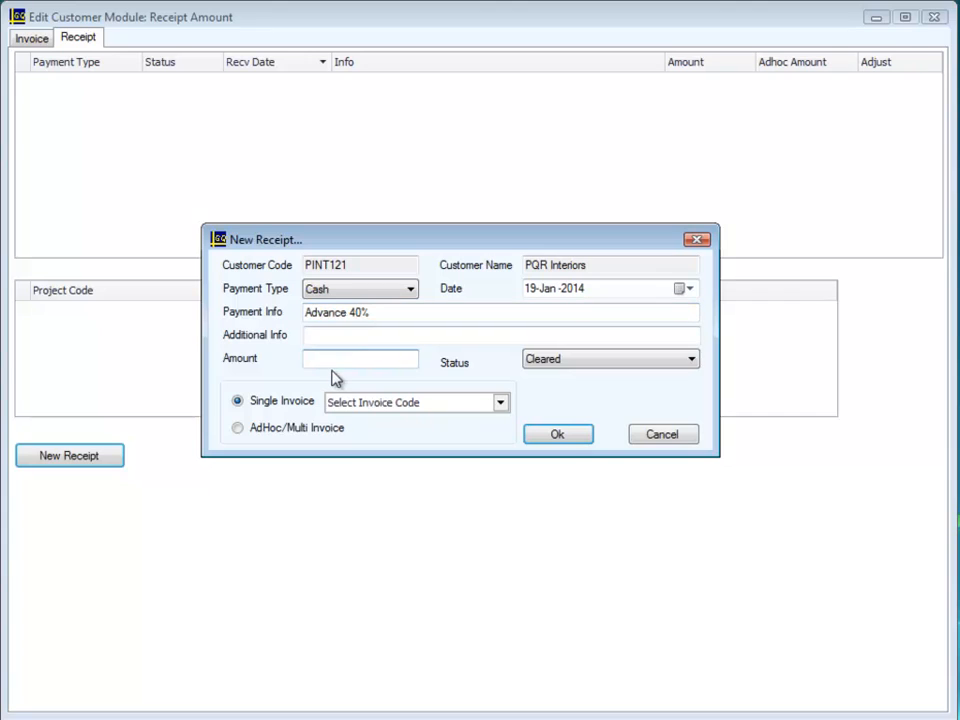
text(15000)
click(240, 430)
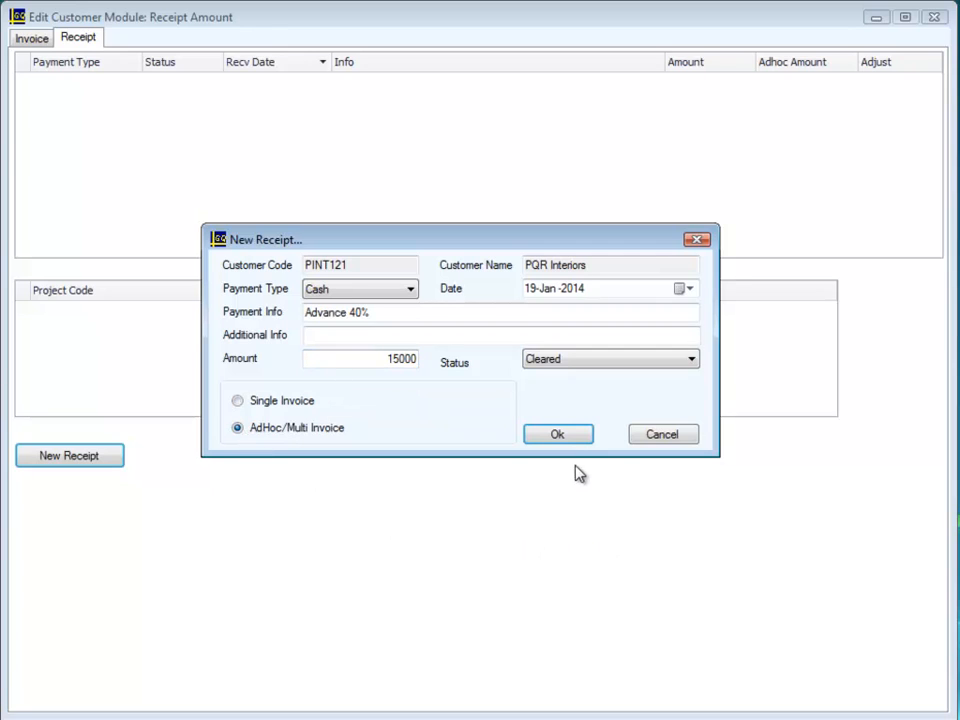
click(556, 436)
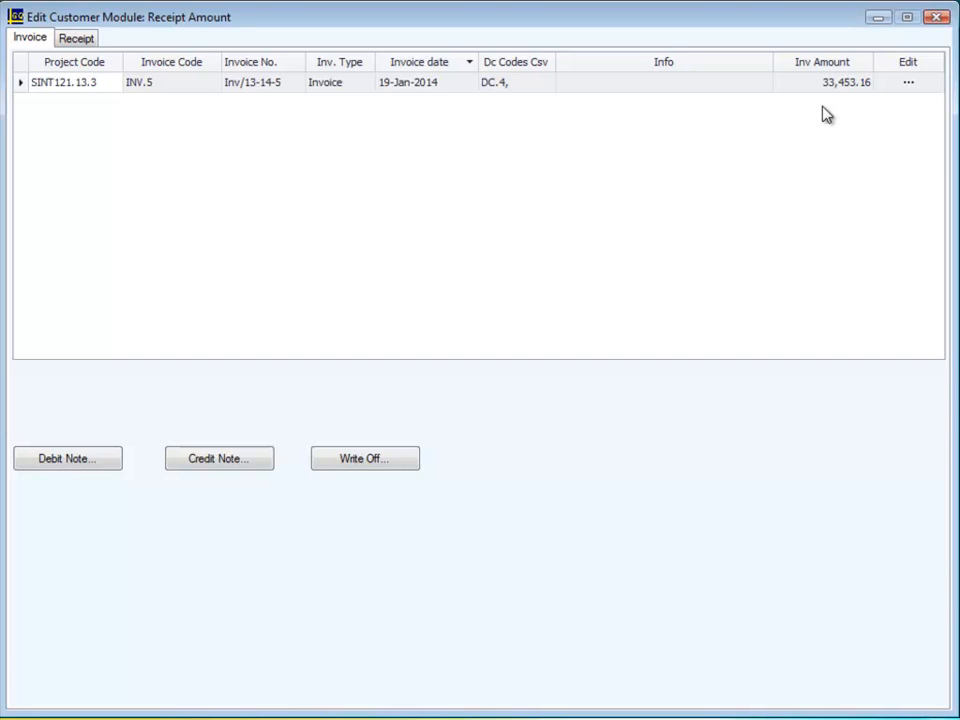
Create a debit note of 1500 for project SINT121.13.3 with the info "Transport charges.".
click(78, 466)
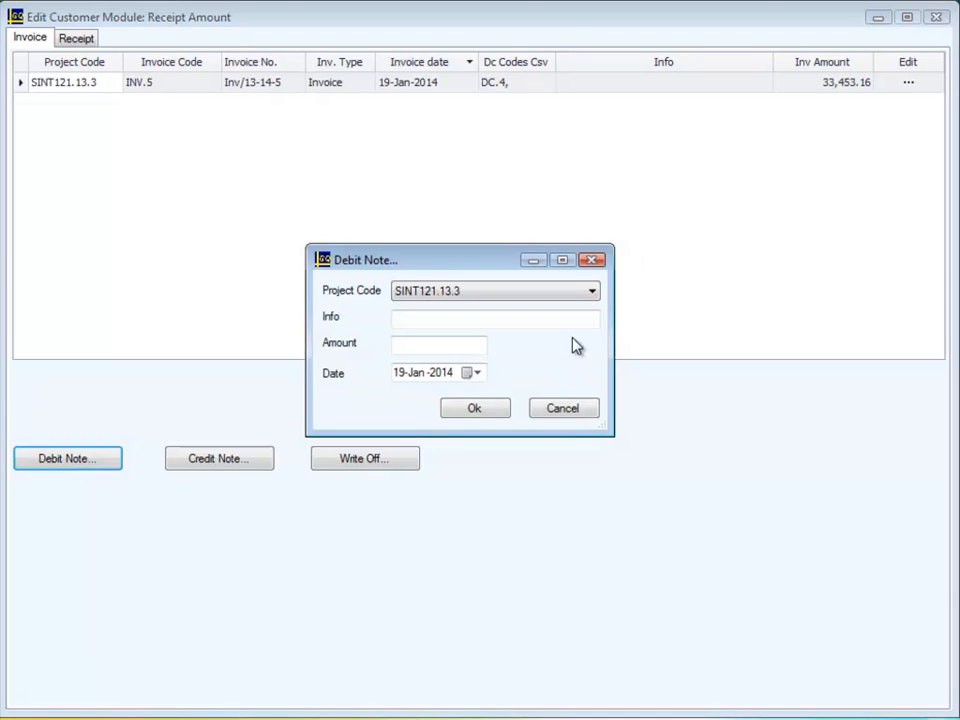
click(592, 294)
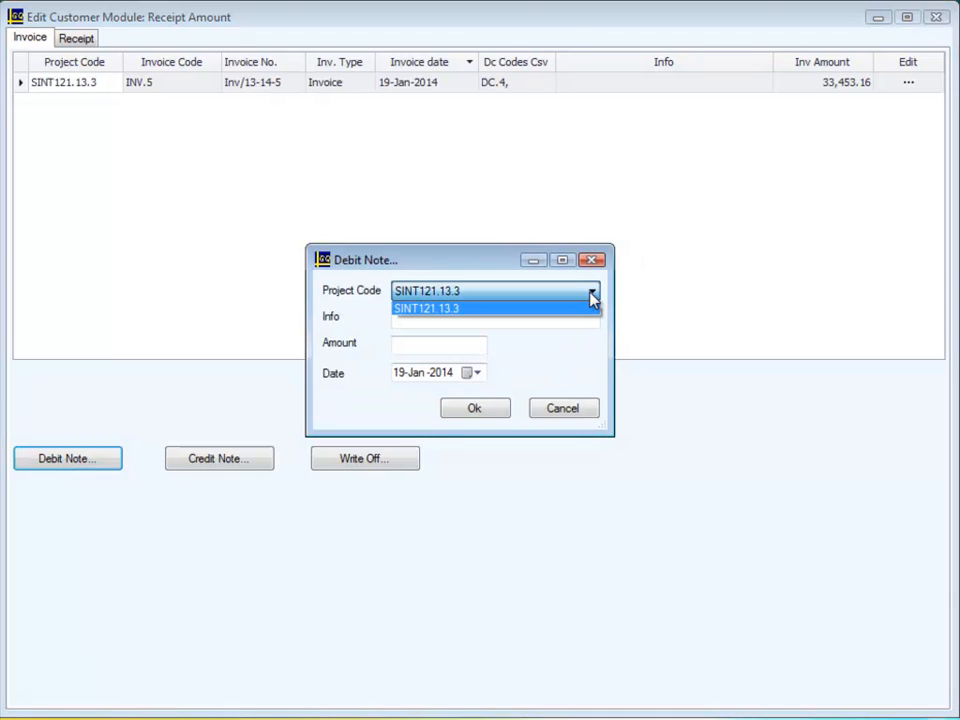
click(592, 298)
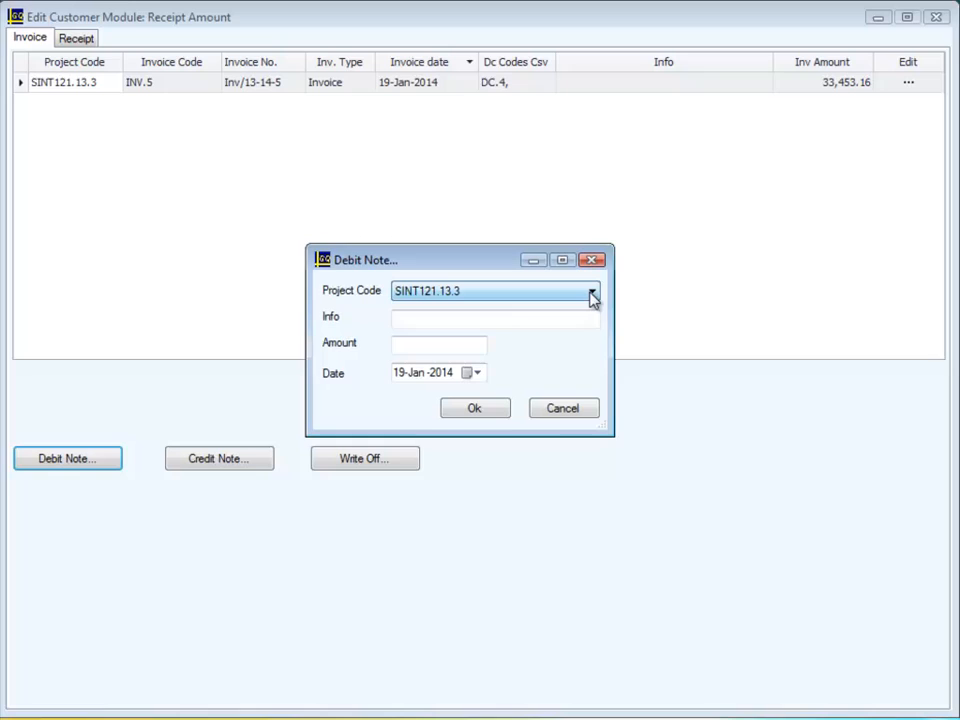
click(475, 319)
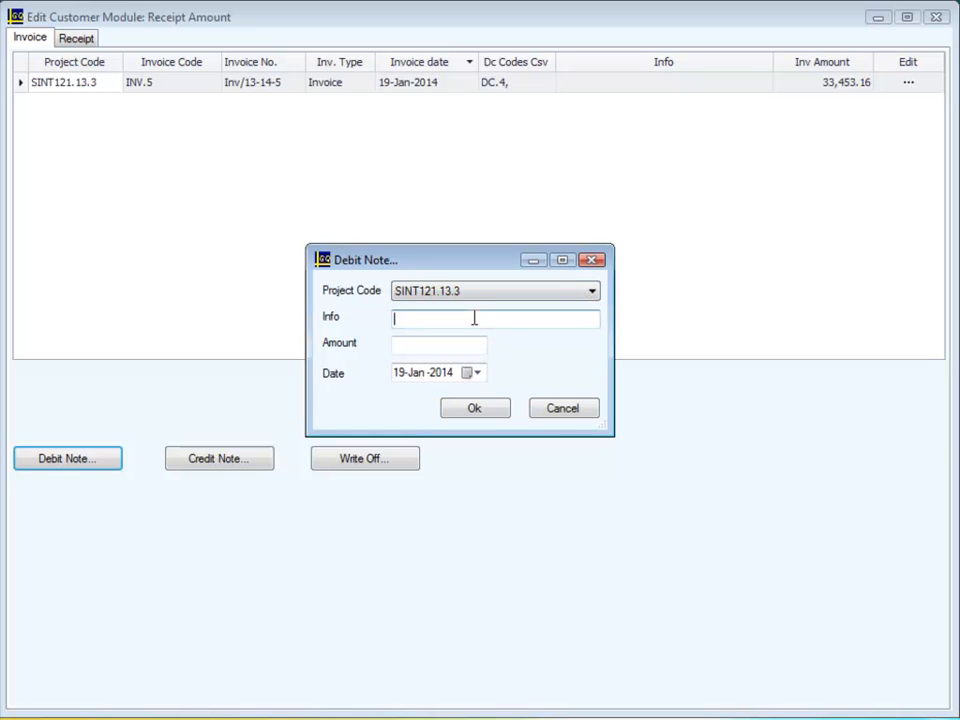
text(Transport charges)
key(Tab)
text(1500)
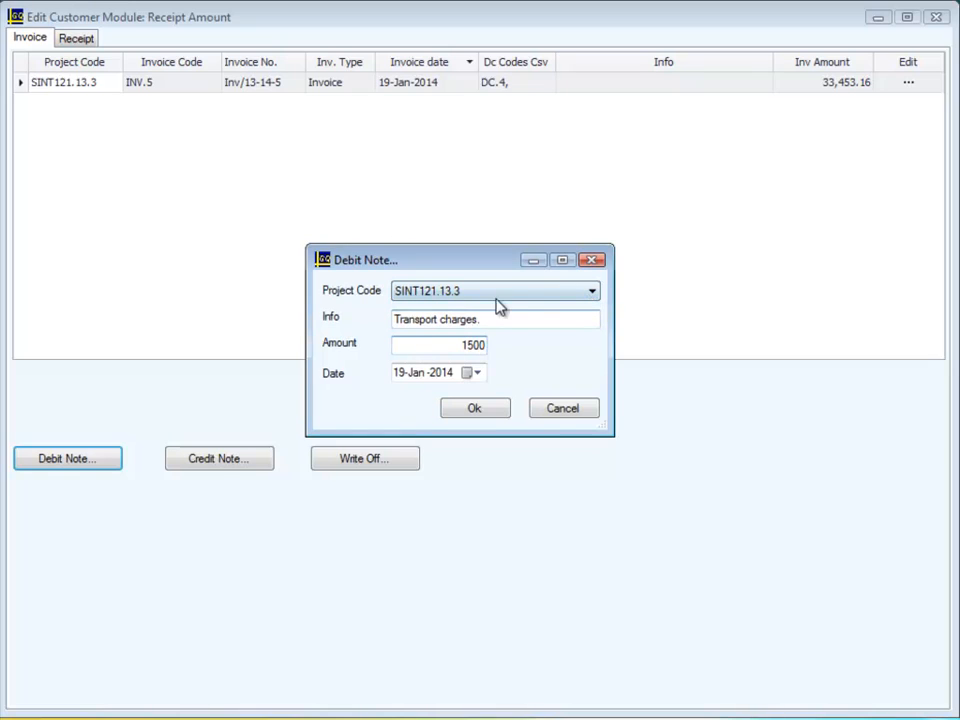
click(482, 413)
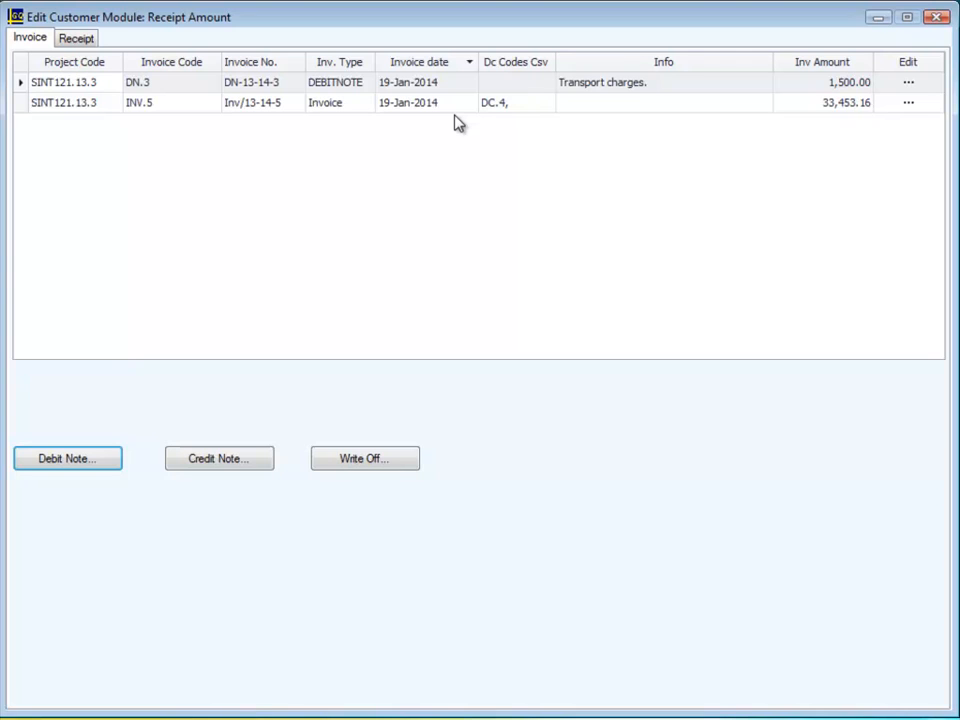
Adjust the Advance 40% cash receipt by allocating 15000 to invoice INV.5.
click(78, 39)
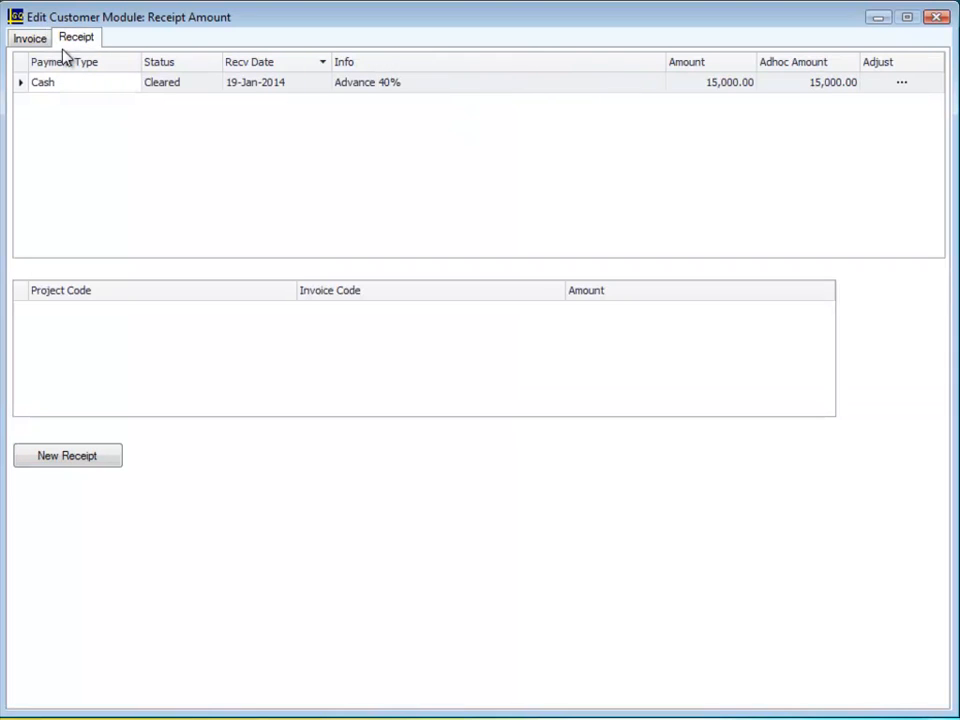
click(887, 89)
click(883, 88)
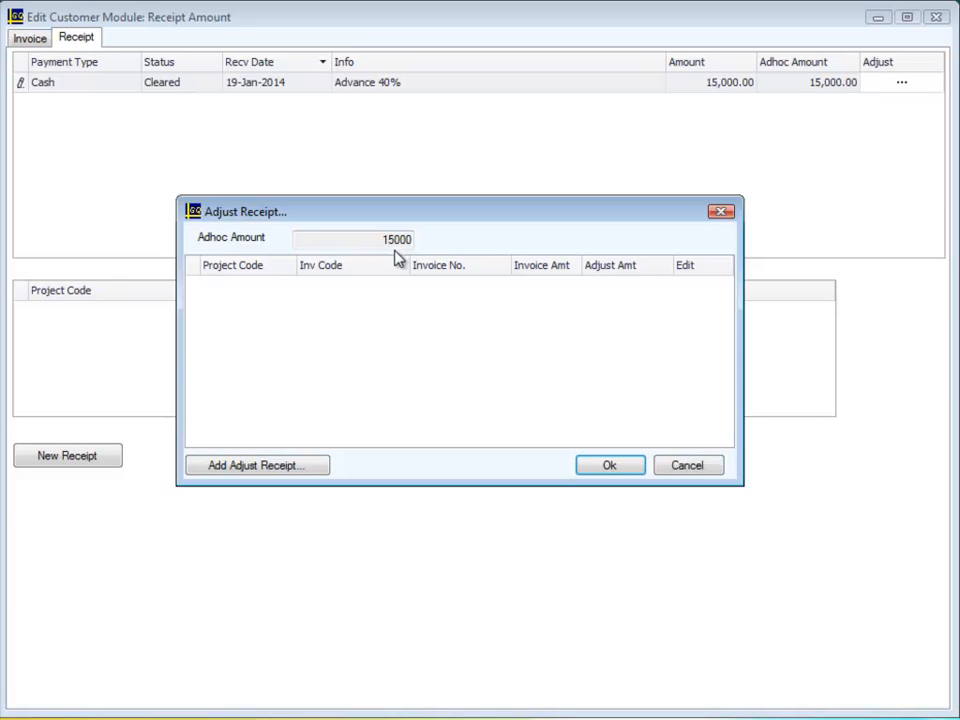
click(295, 474)
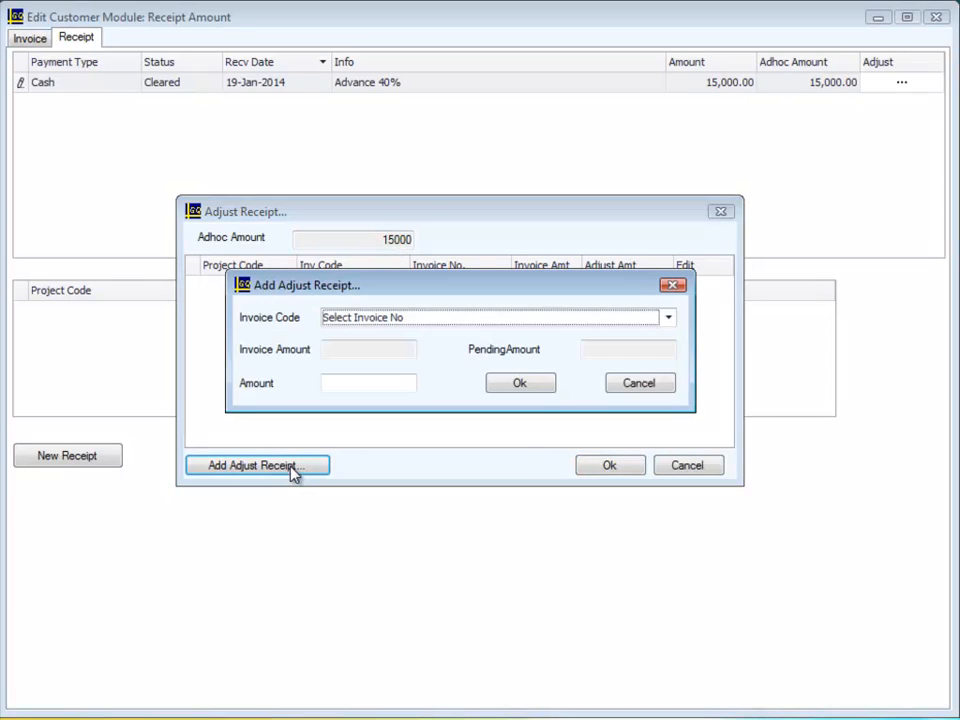
click(668, 318)
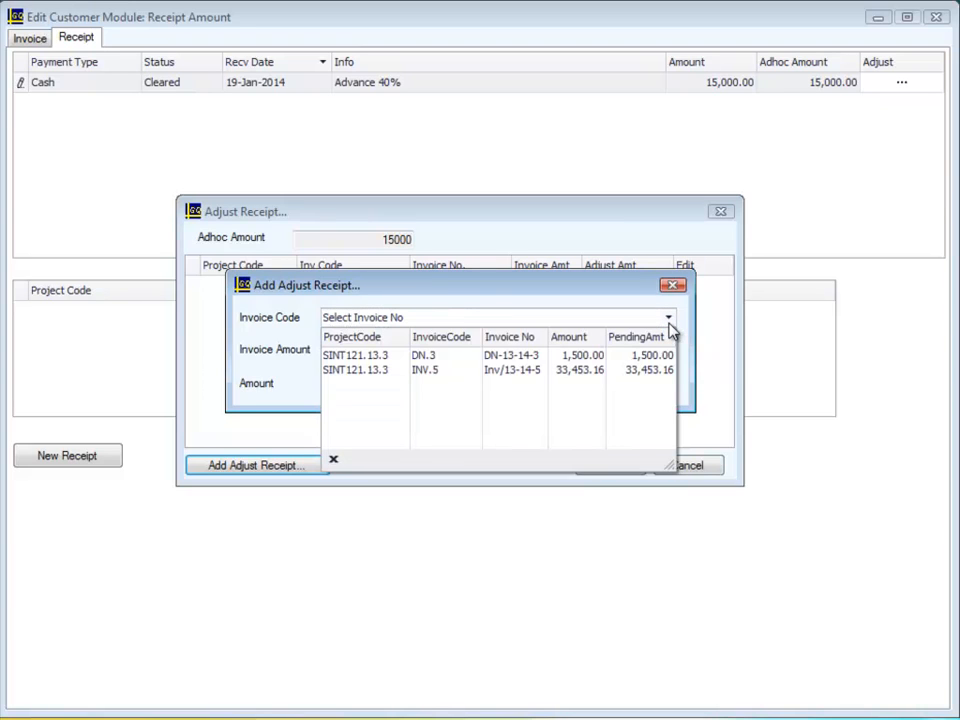
click(631, 372)
click(396, 381)
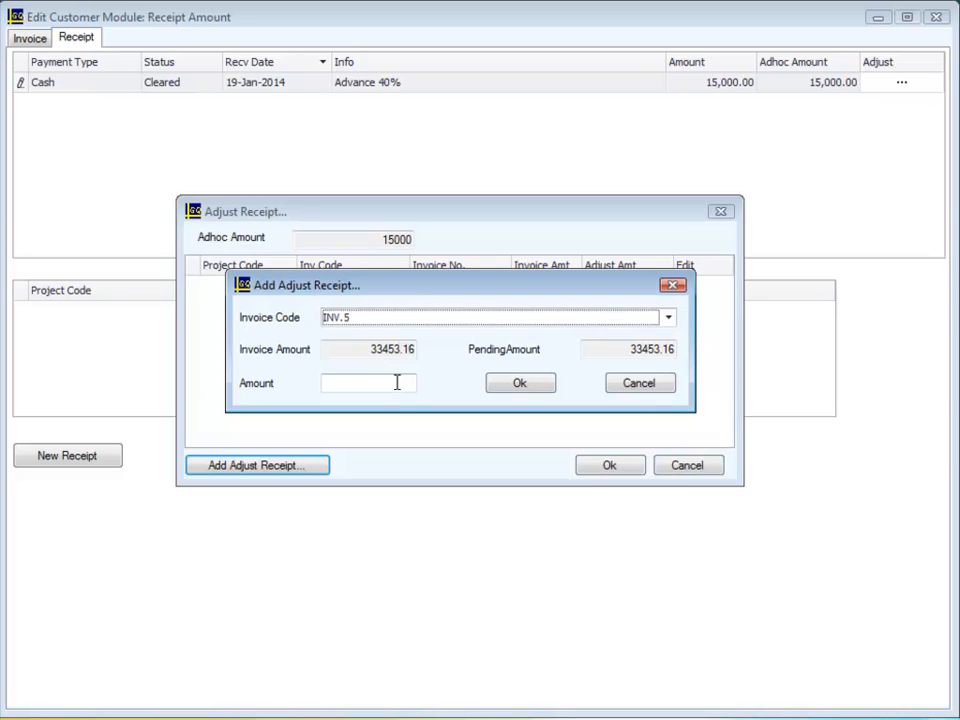
text(15000)
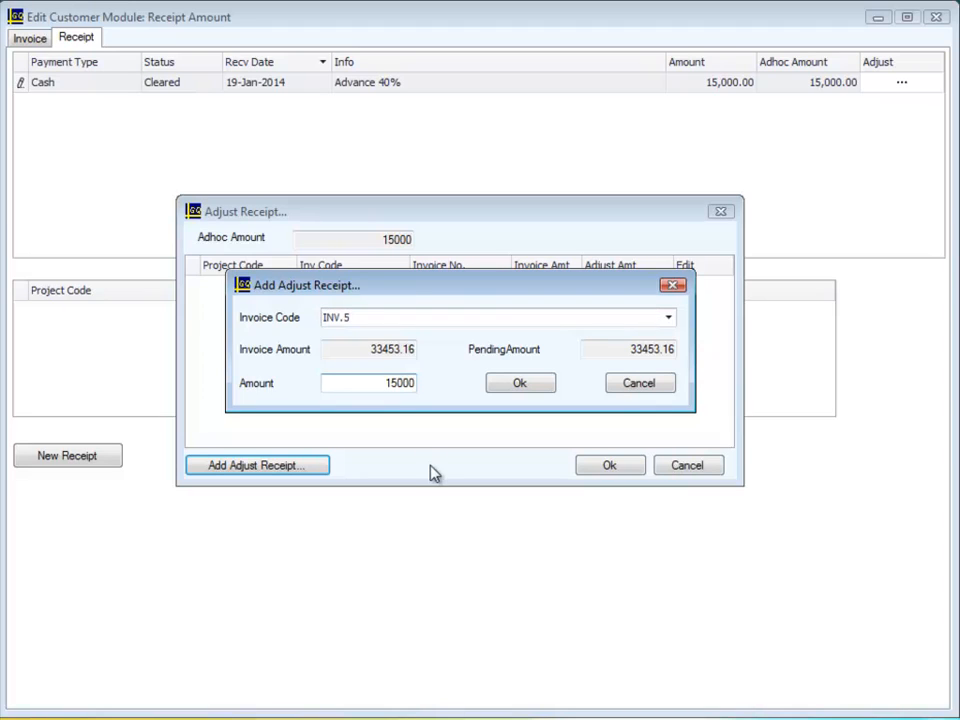
click(519, 386)
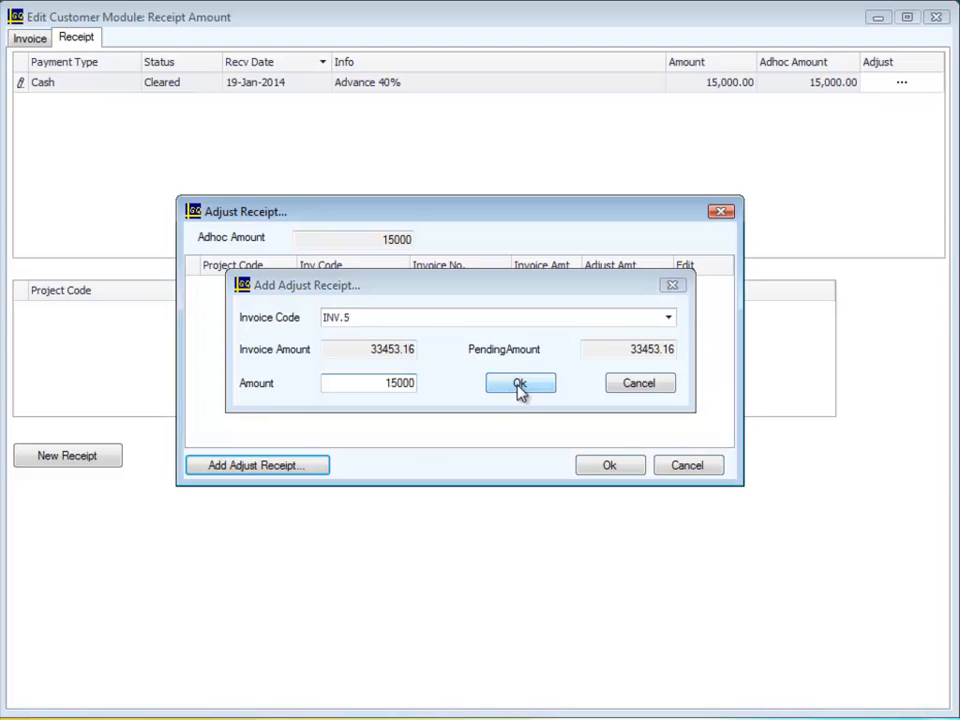
click(598, 468)
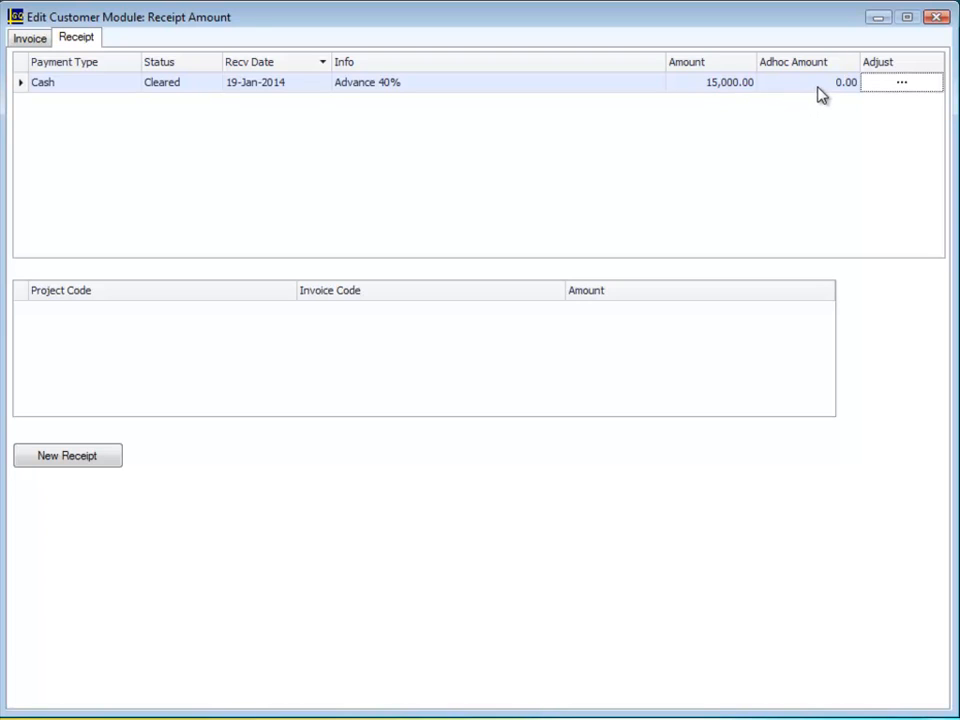
Create a credit note of 4200 against invoice INV.5 with the info "Rejected tuff glasses".
click(30, 38)
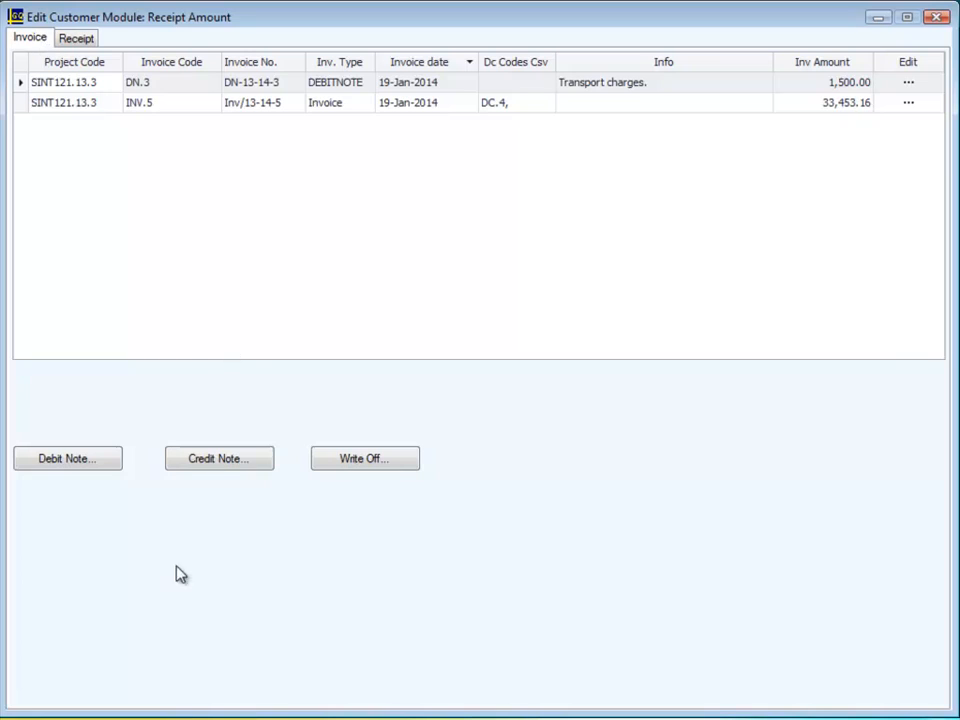
click(221, 470)
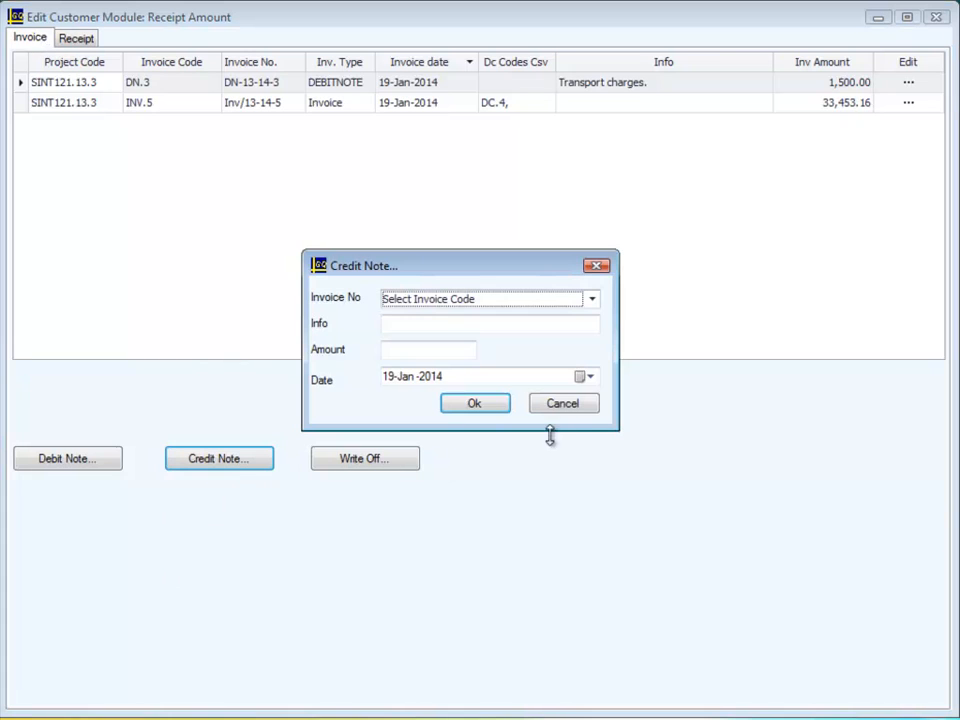
click(592, 300)
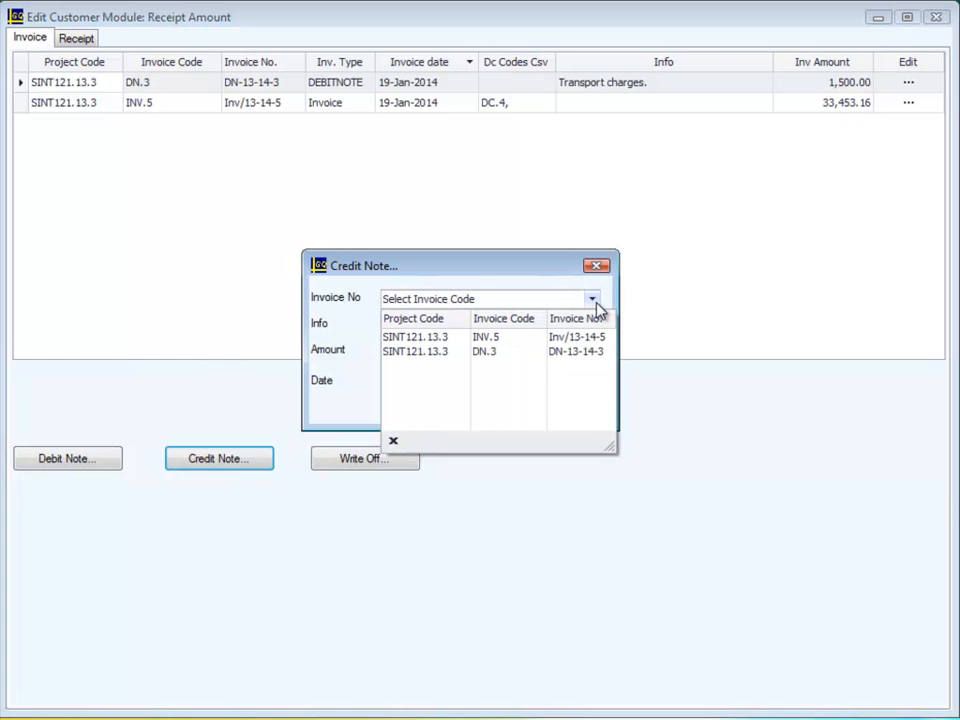
click(535, 343)
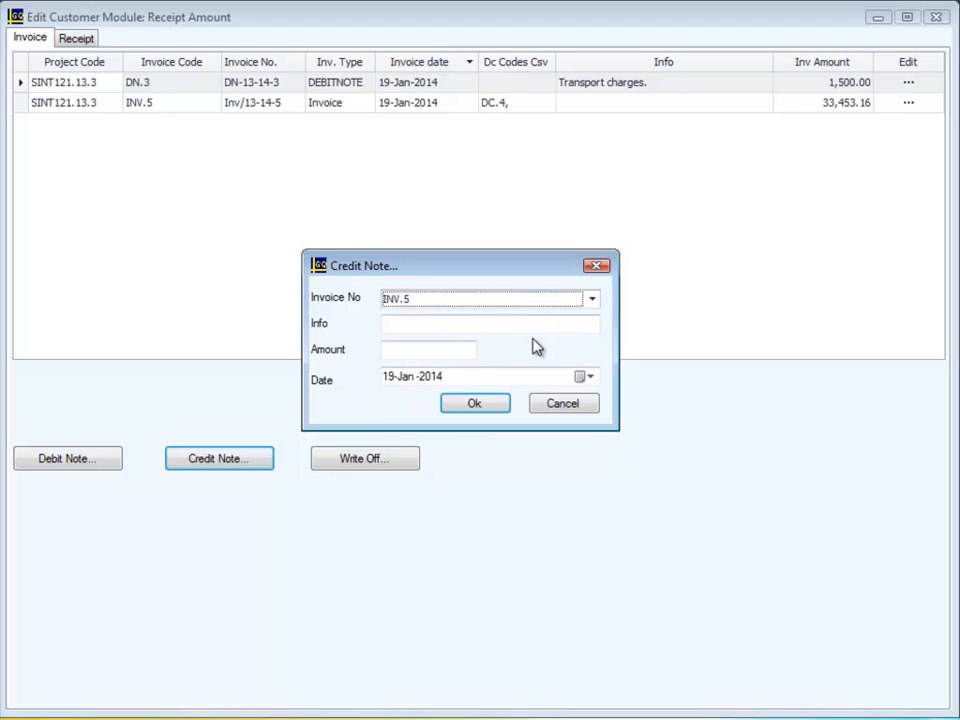
click(438, 325)
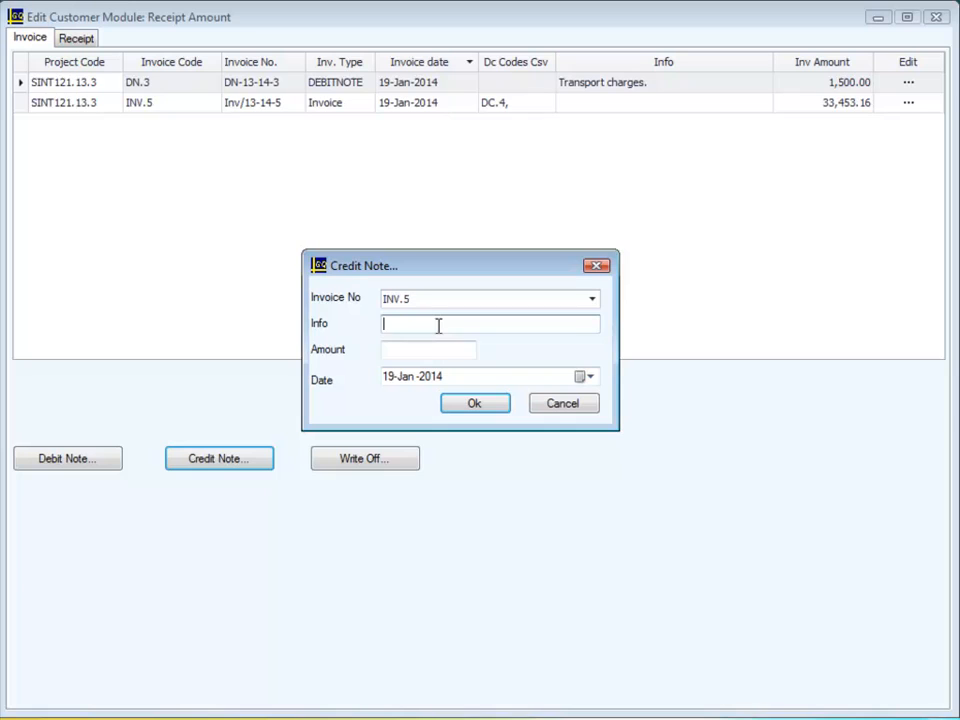
text(Rejected tuff glasses)
click(424, 349)
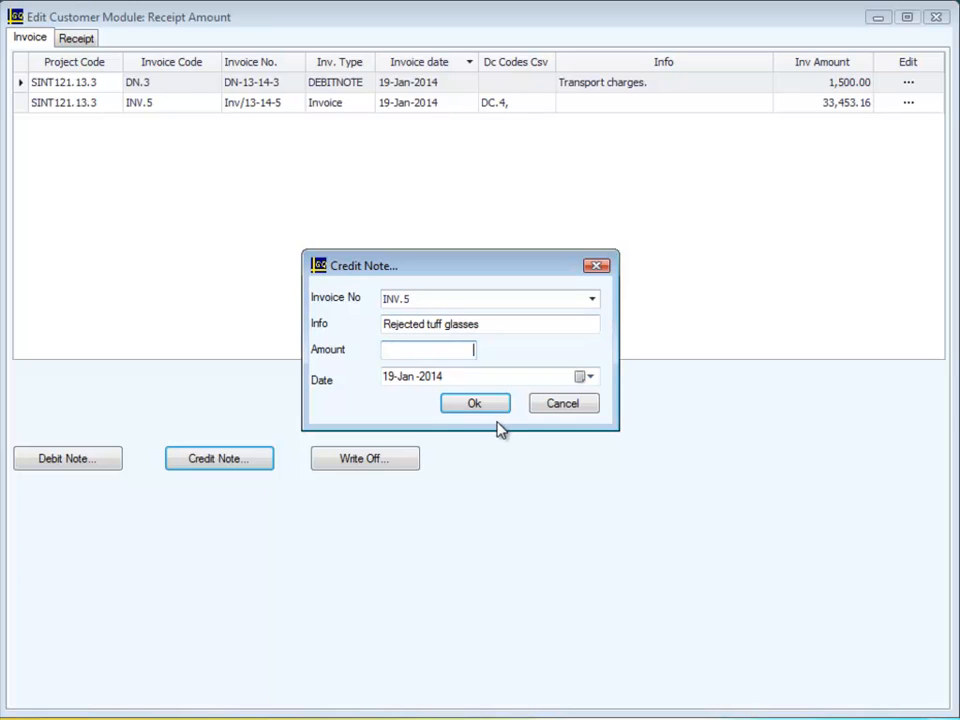
text(4200)
click(499, 405)
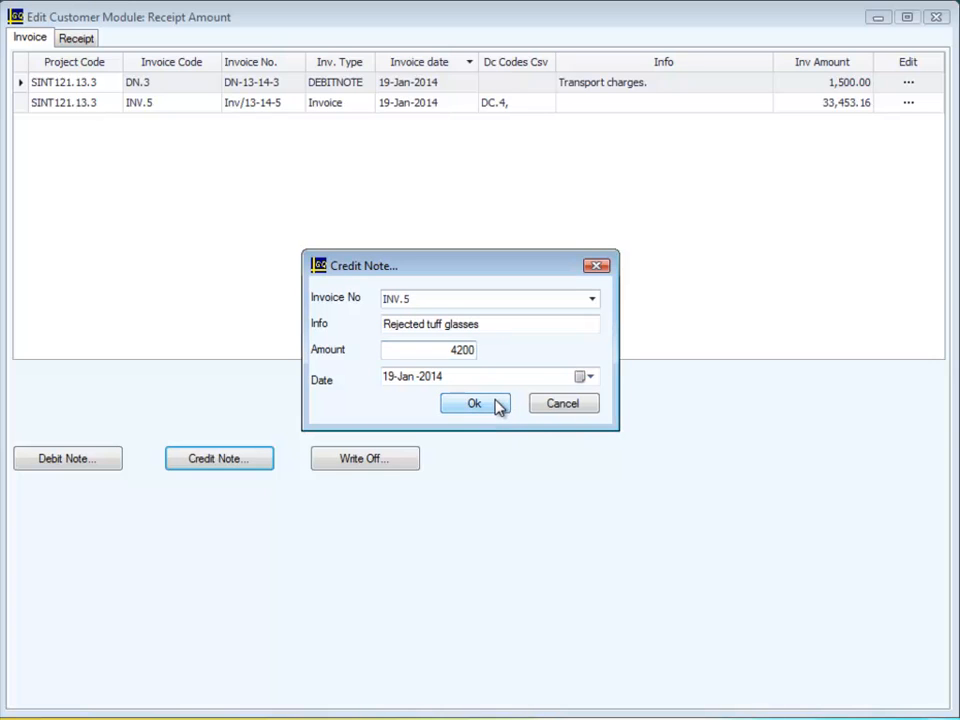
click(499, 405)
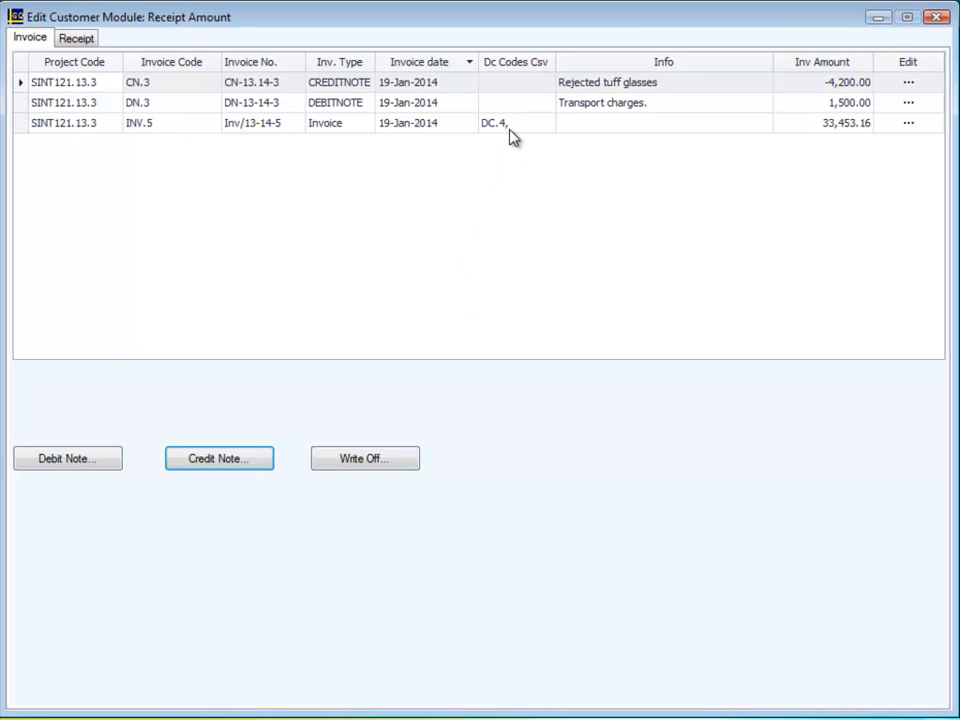
Start a new cash receipt for PQR Interiors dated 21-Jan-2014 with the payment info "Balance payment".
click(73, 40)
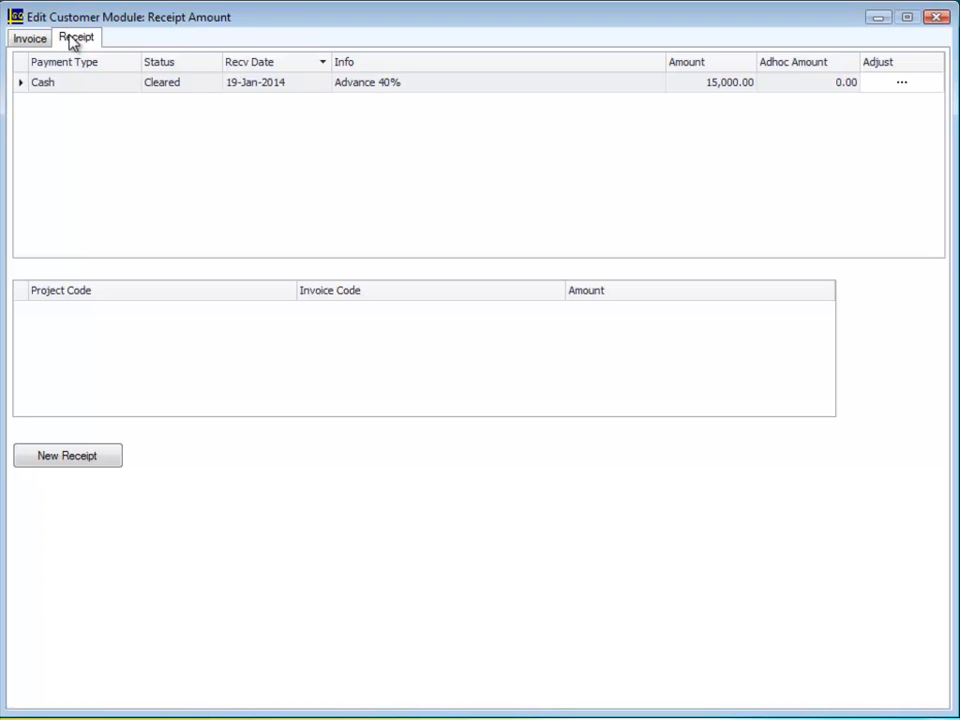
click(92, 454)
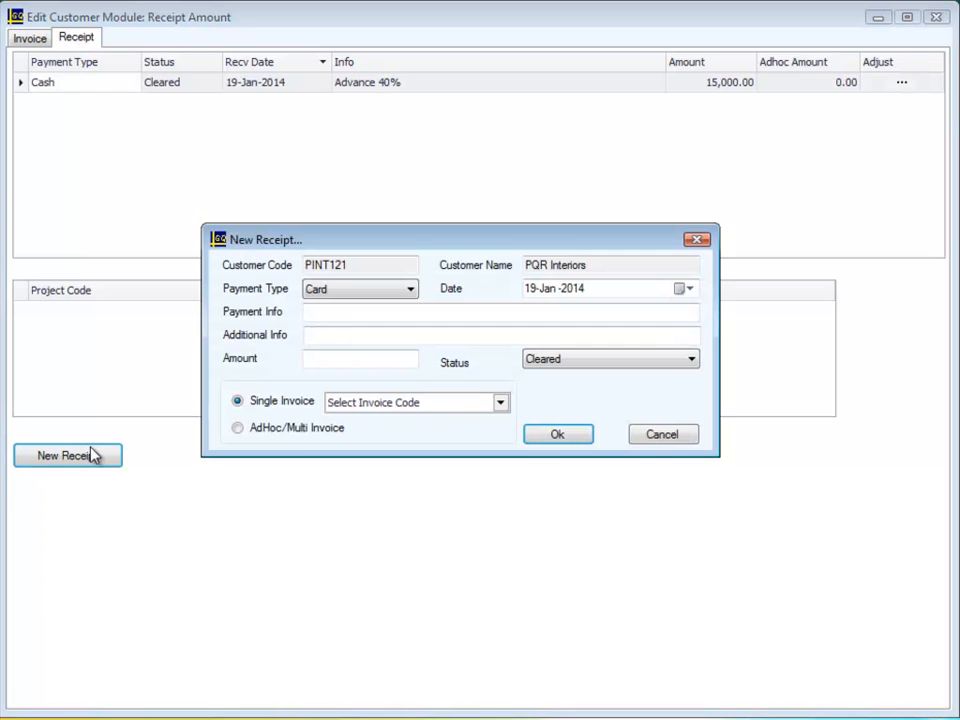
click(410, 292)
click(390, 320)
click(689, 292)
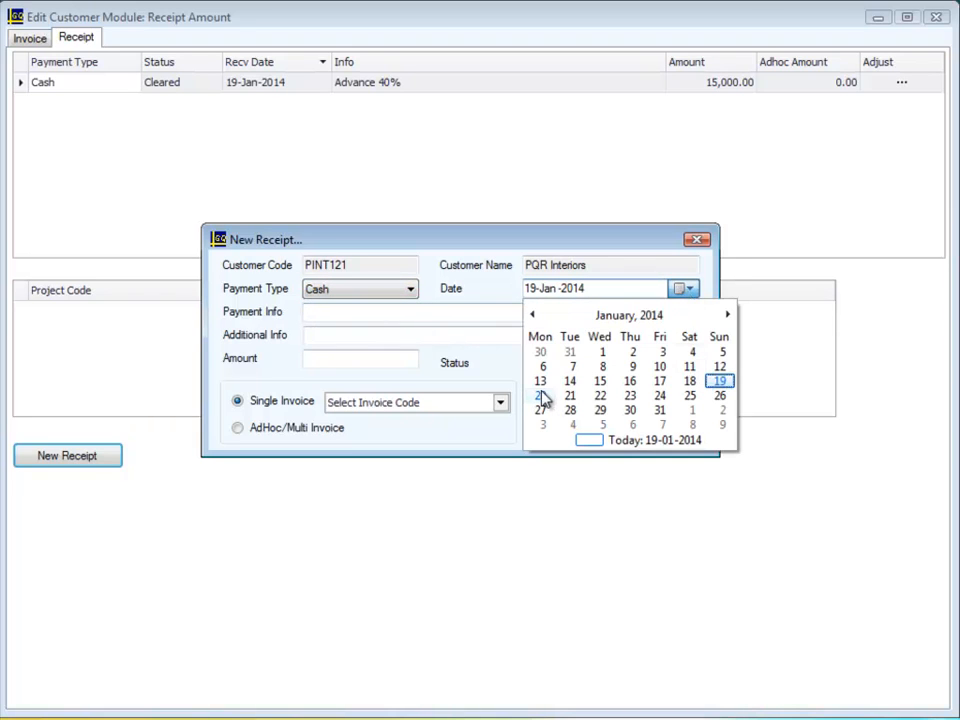
click(571, 397)
click(353, 312)
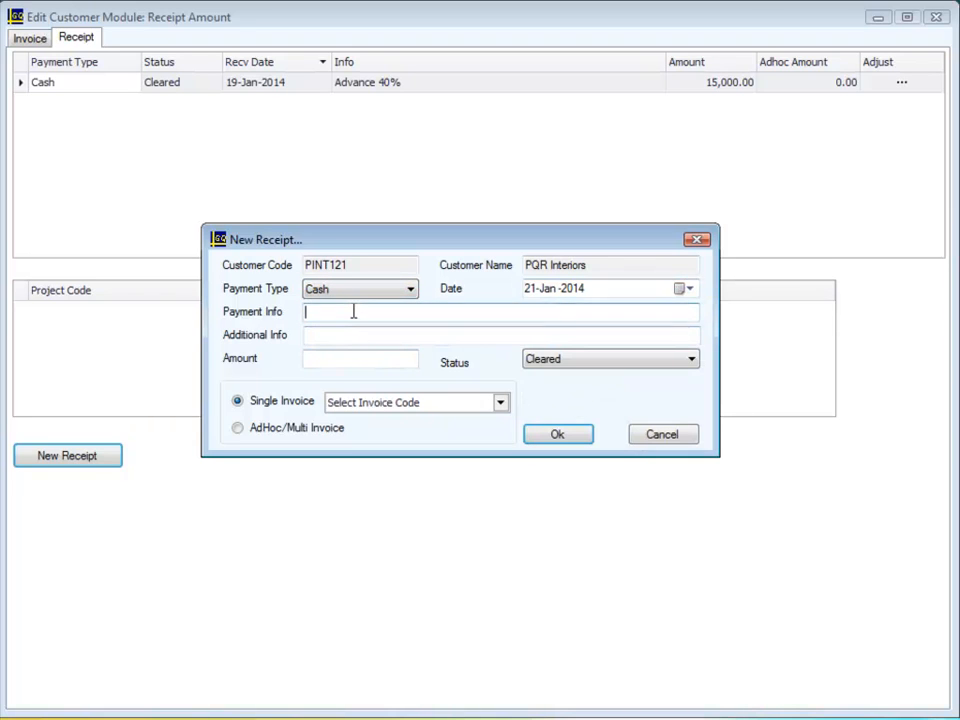
text(Balance payment)
Set the Balance payment receipt's amount to 19750, mark it as AdHoc/Multi Invoice and save it.
key(Tab)
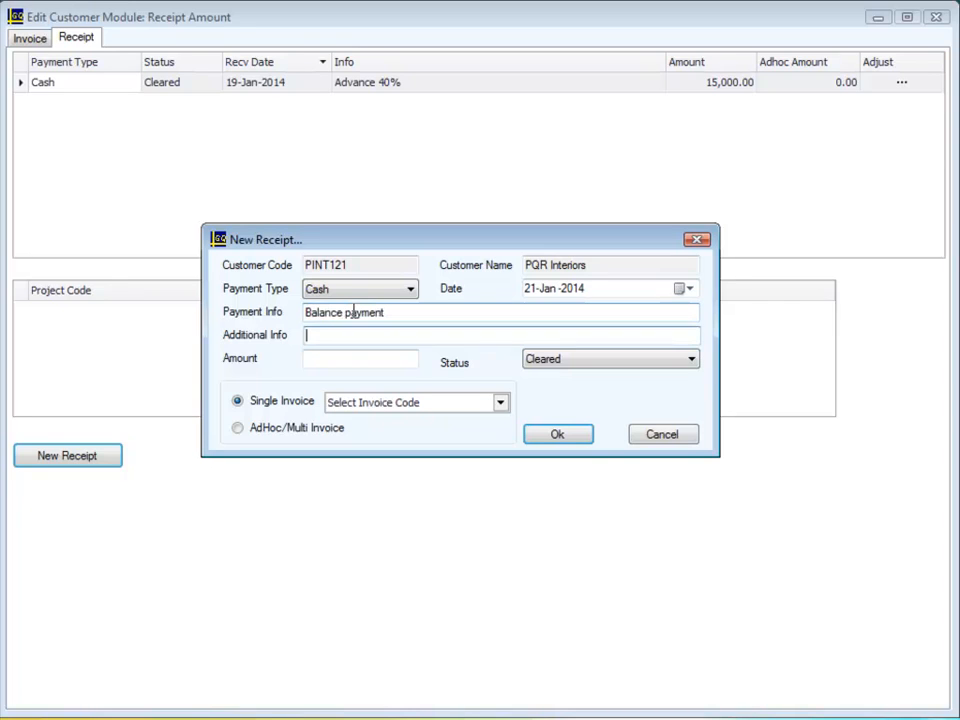
key(Tab)
text(19)
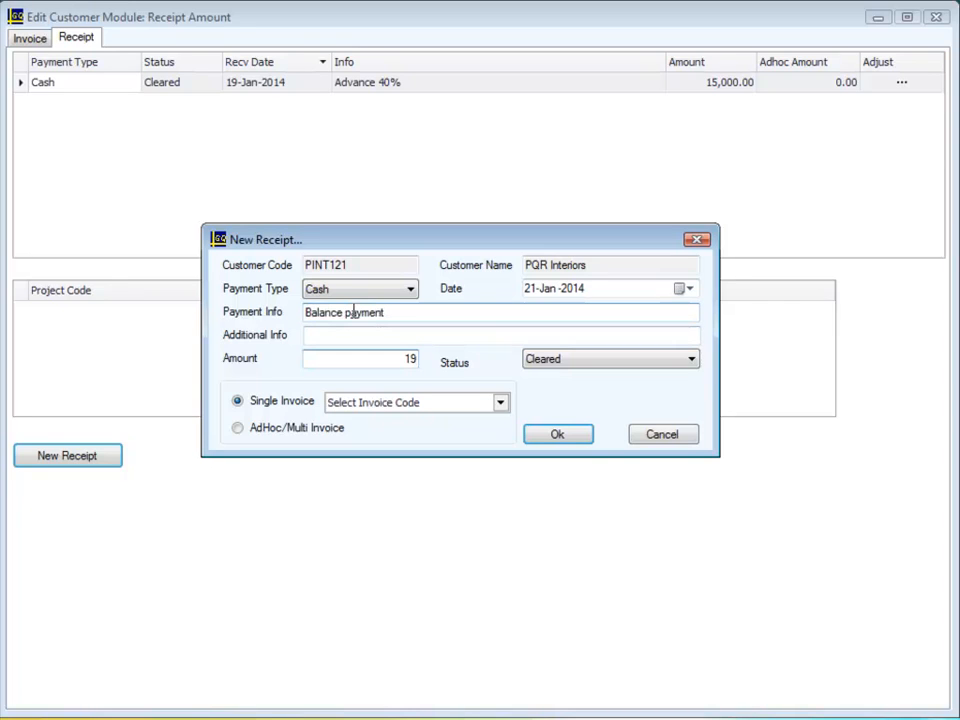
text(750)
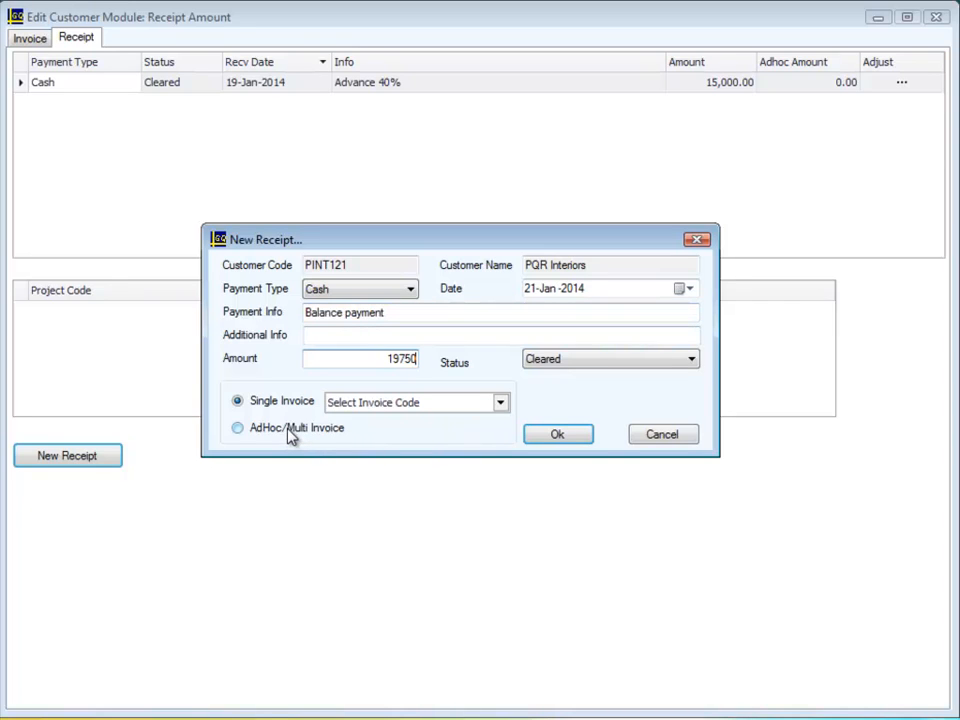
key(Tab)
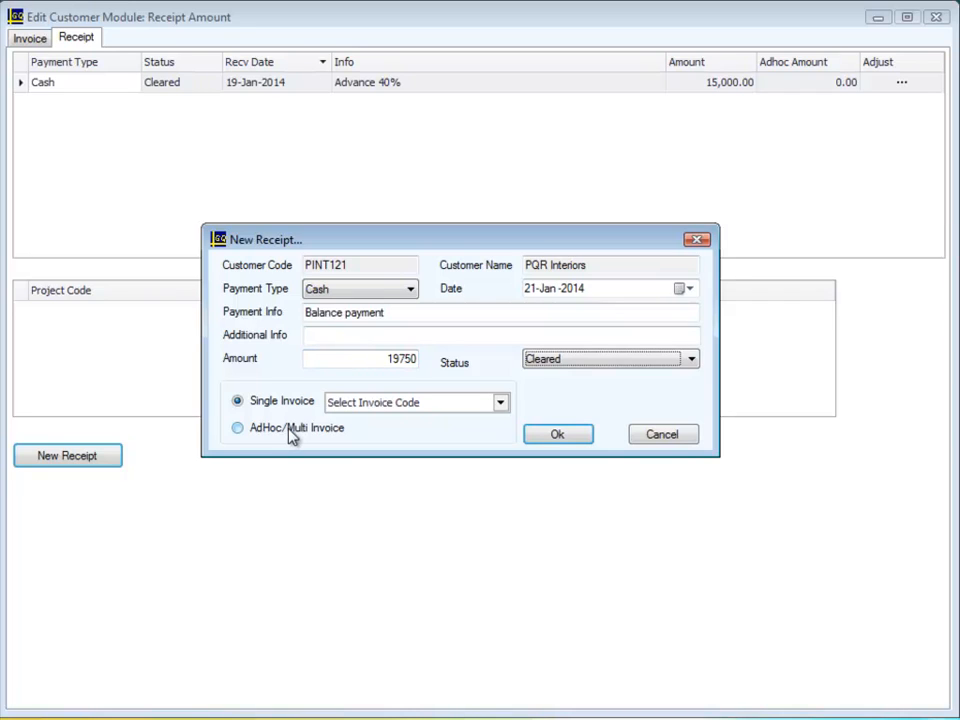
click(289, 428)
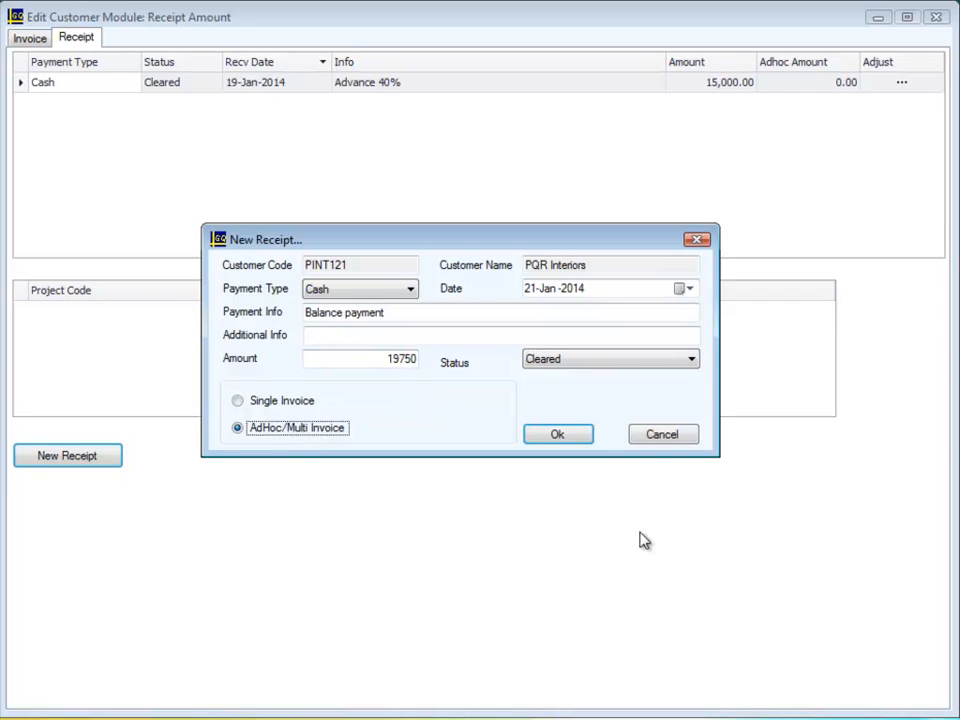
click(574, 440)
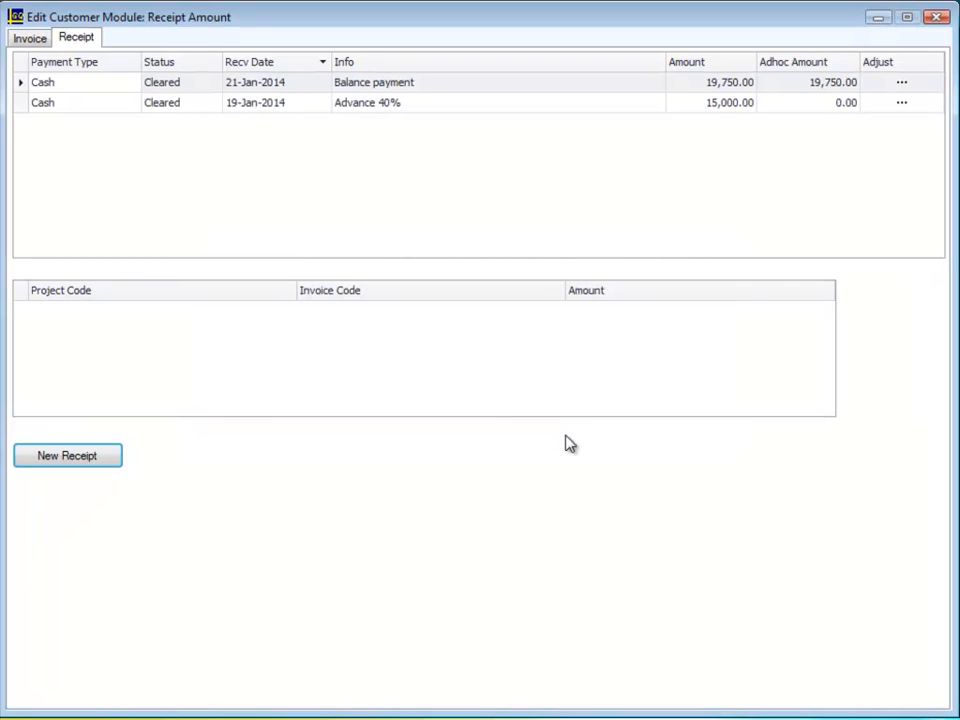
Start adjusting the Balance payment receipt by allocating 1500 to debit note DN.3.
click(901, 84)
click(900, 86)
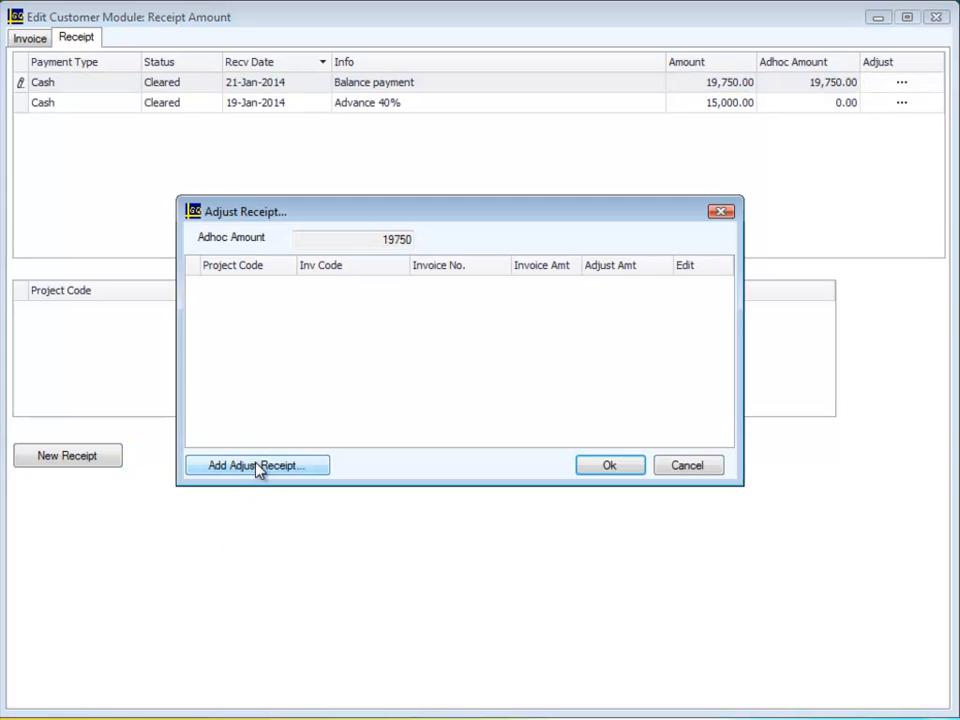
click(261, 467)
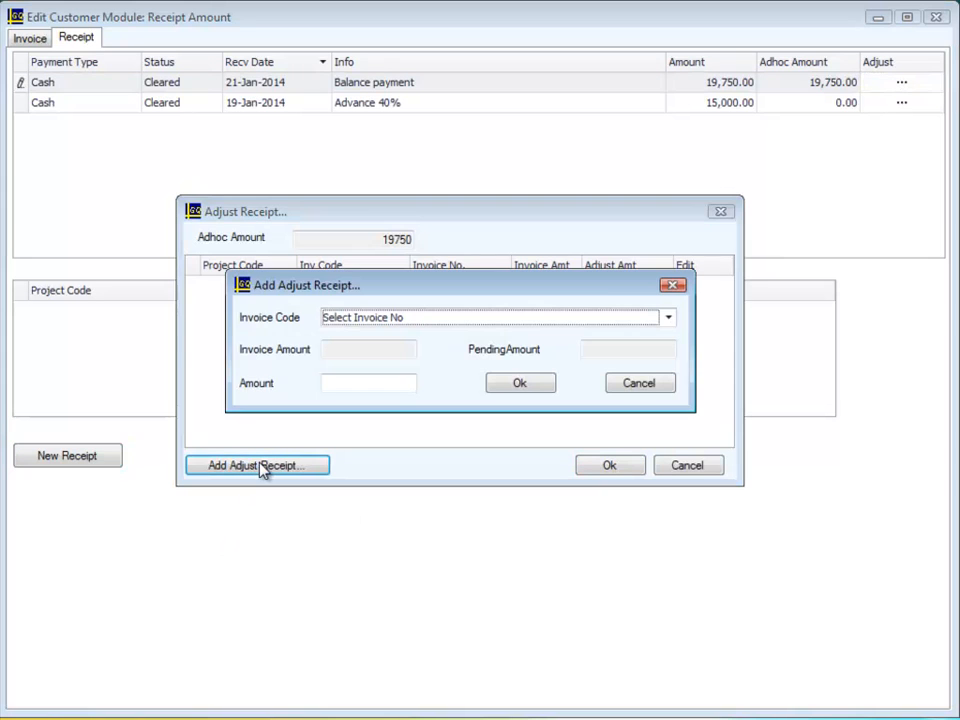
click(669, 319)
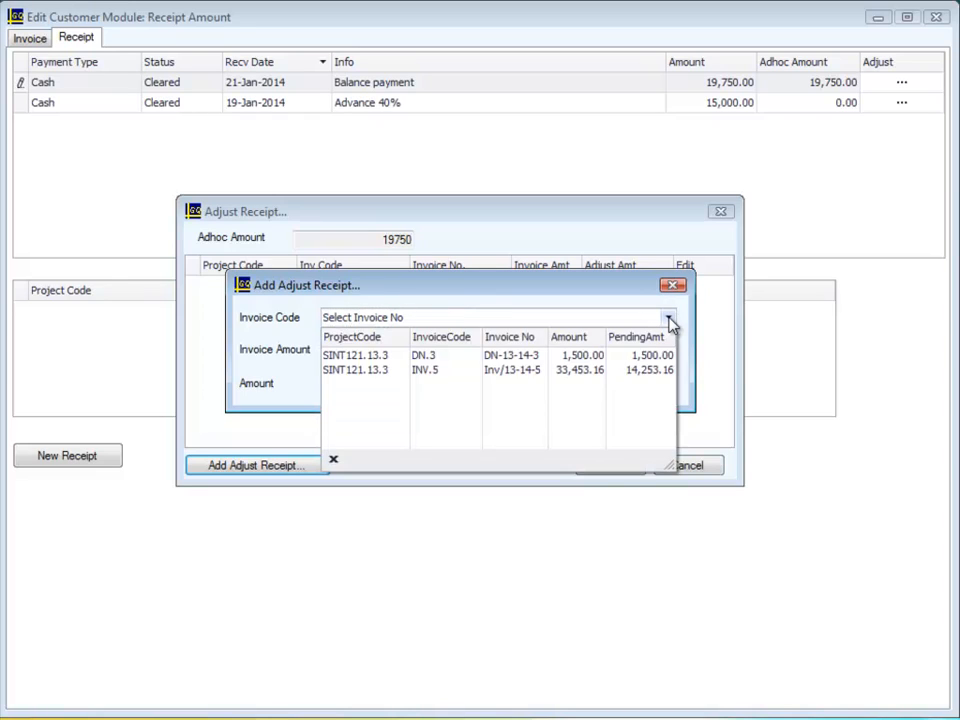
click(513, 365)
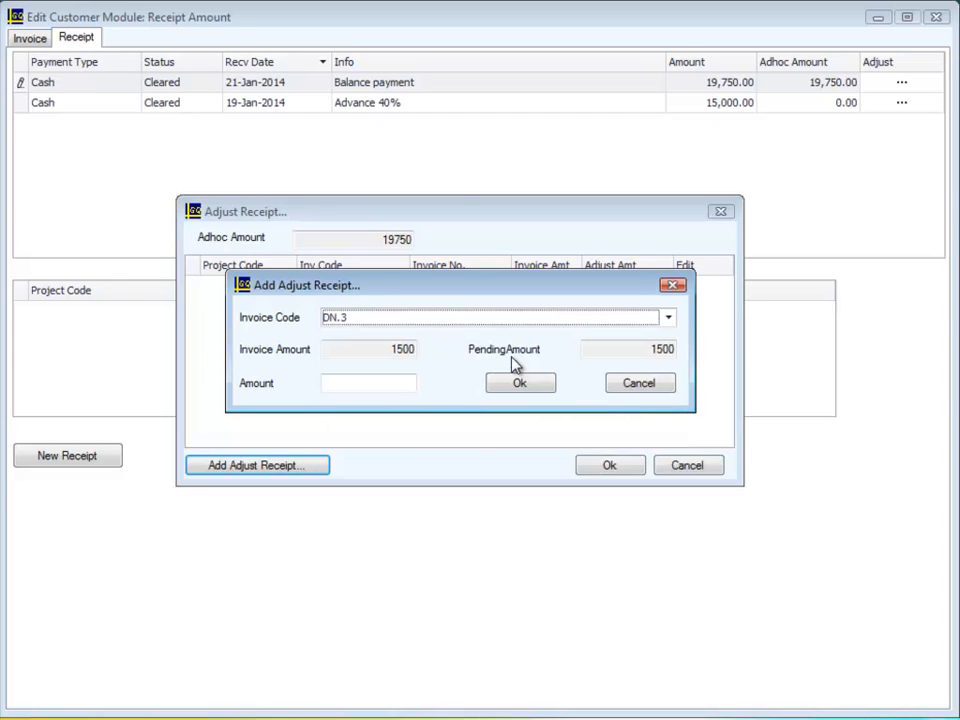
click(388, 379)
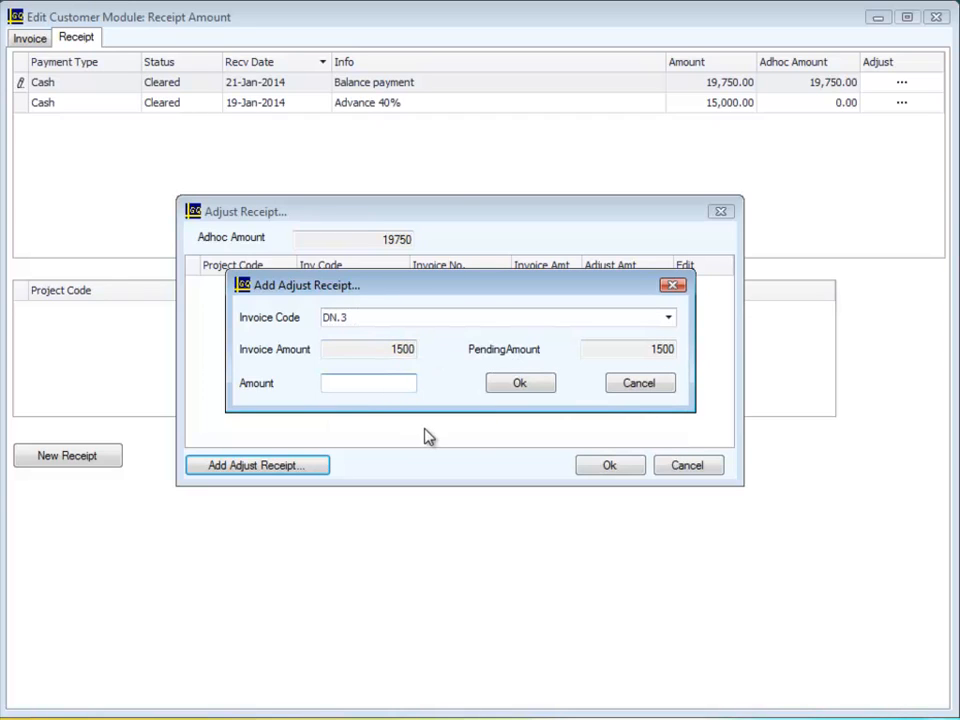
text(1500)
click(532, 388)
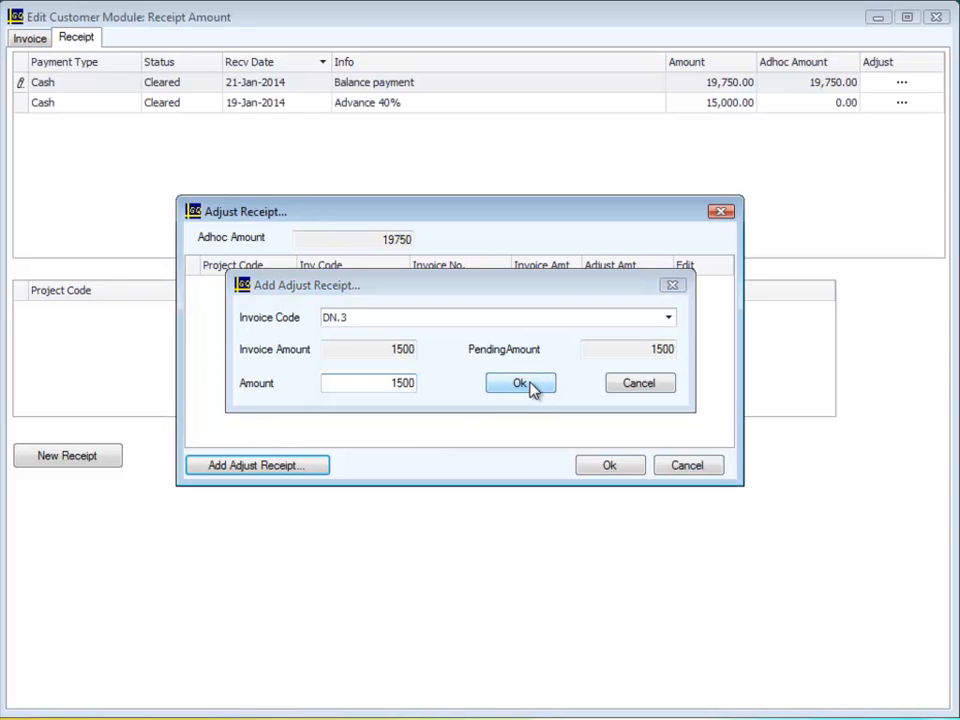
Allocate 14250 of the Balance payment receipt to invoice INV.5 and save the receipt adjustment.
click(300, 465)
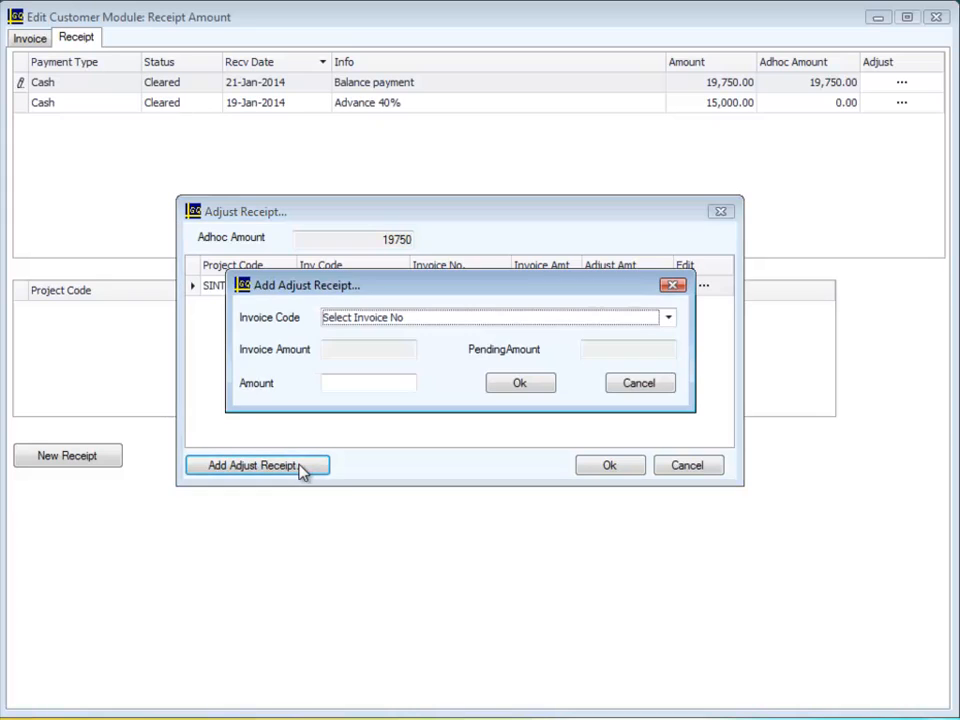
click(669, 319)
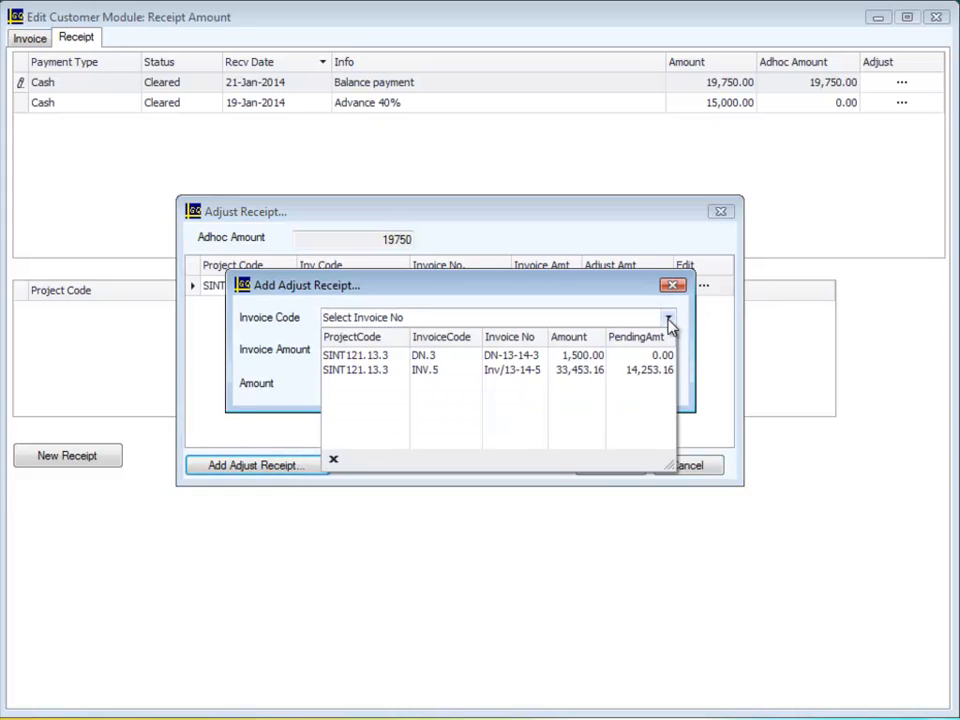
click(617, 372)
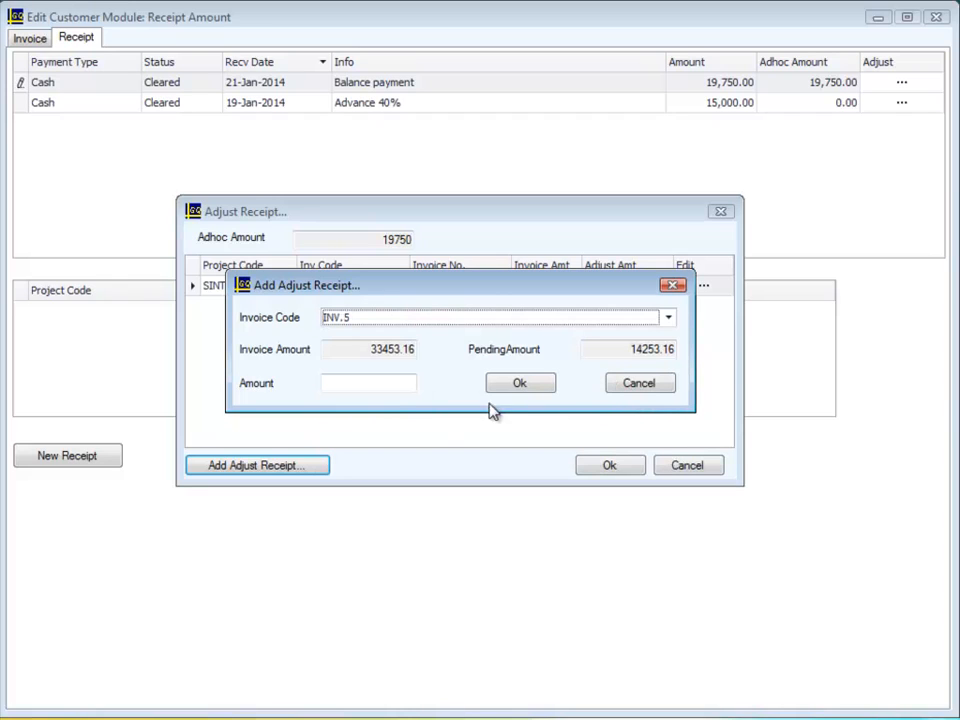
click(394, 384)
text(1)
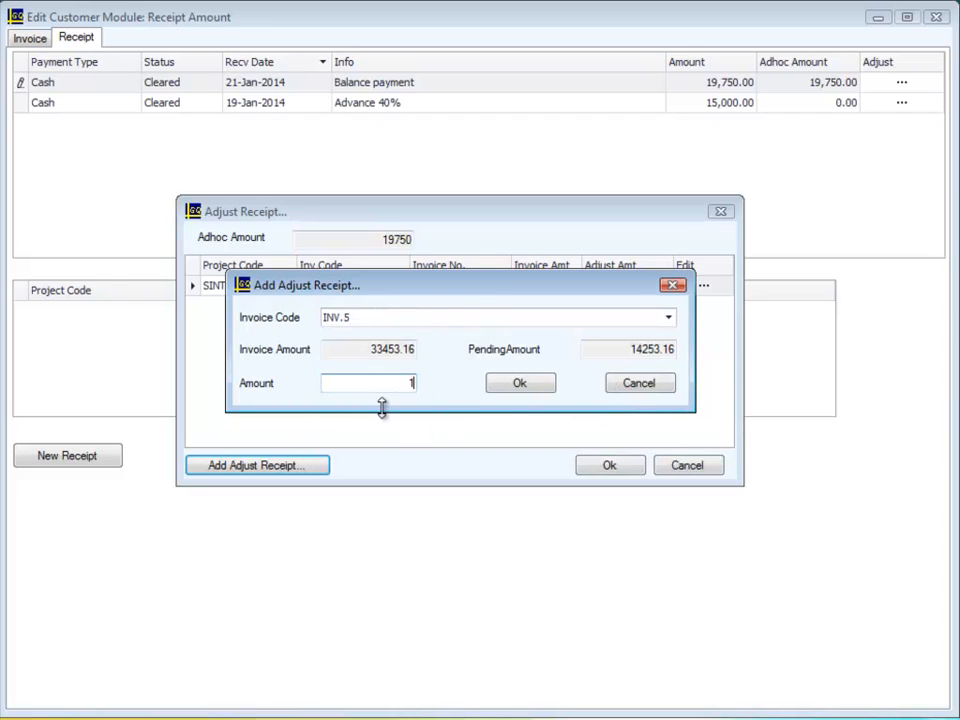
text(4250)
click(522, 386)
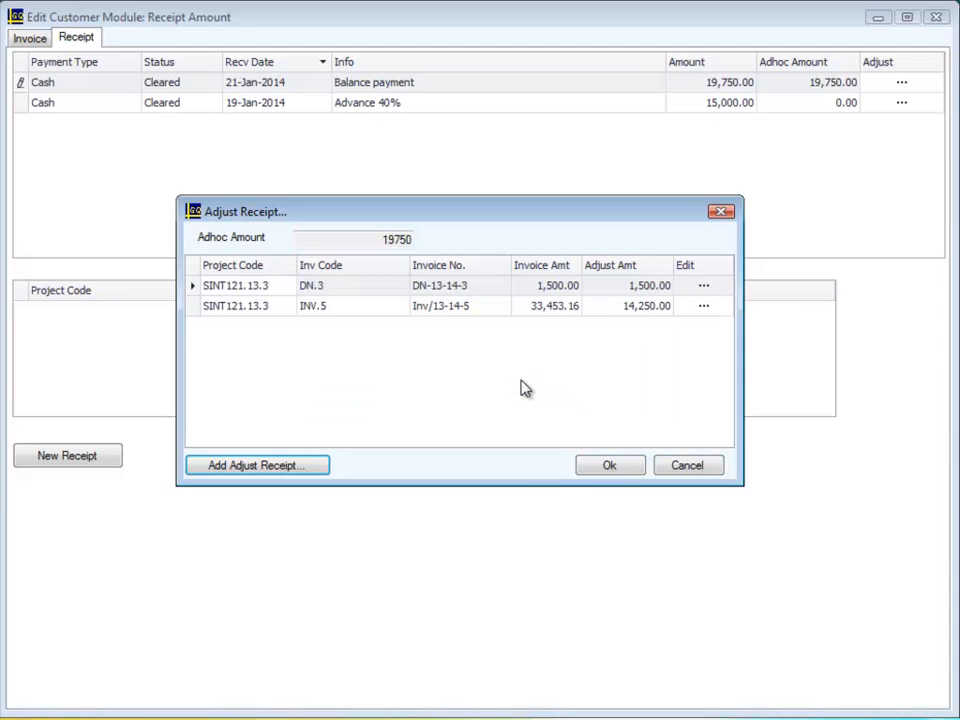
click(608, 466)
Write off 3.16 against invoice INV.5 with the info "Written off" and close the customer's receipt window.
click(38, 40)
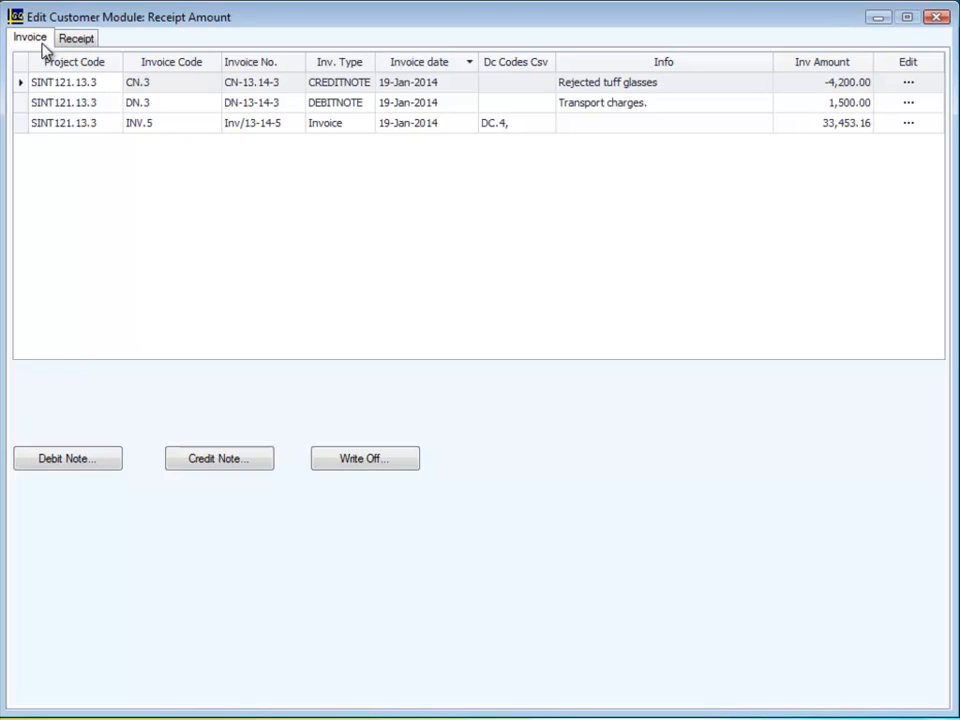
click(362, 462)
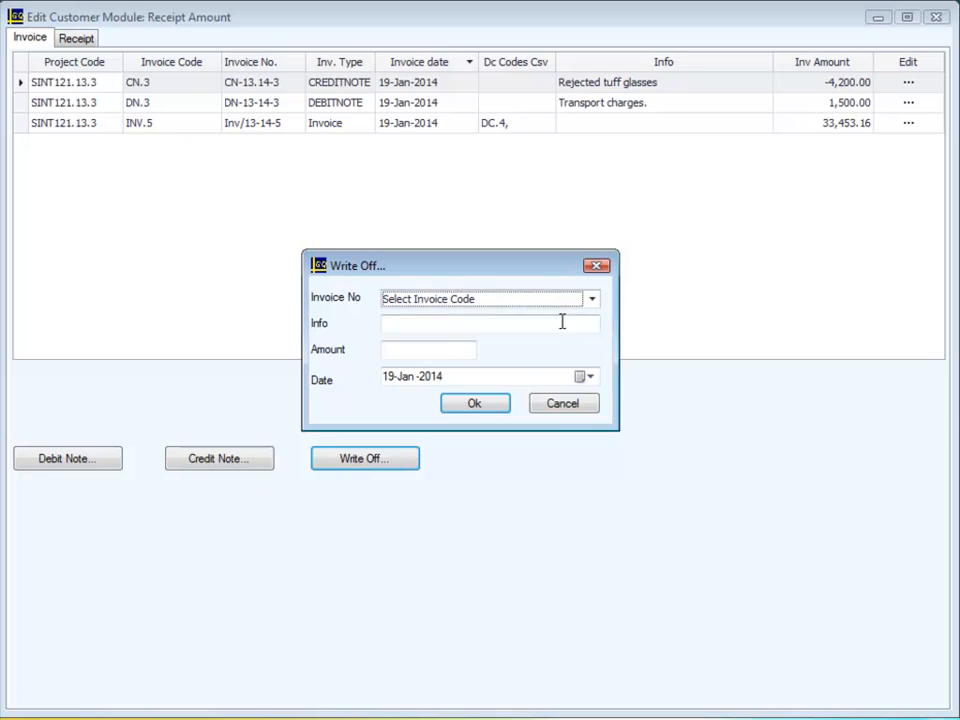
click(592, 300)
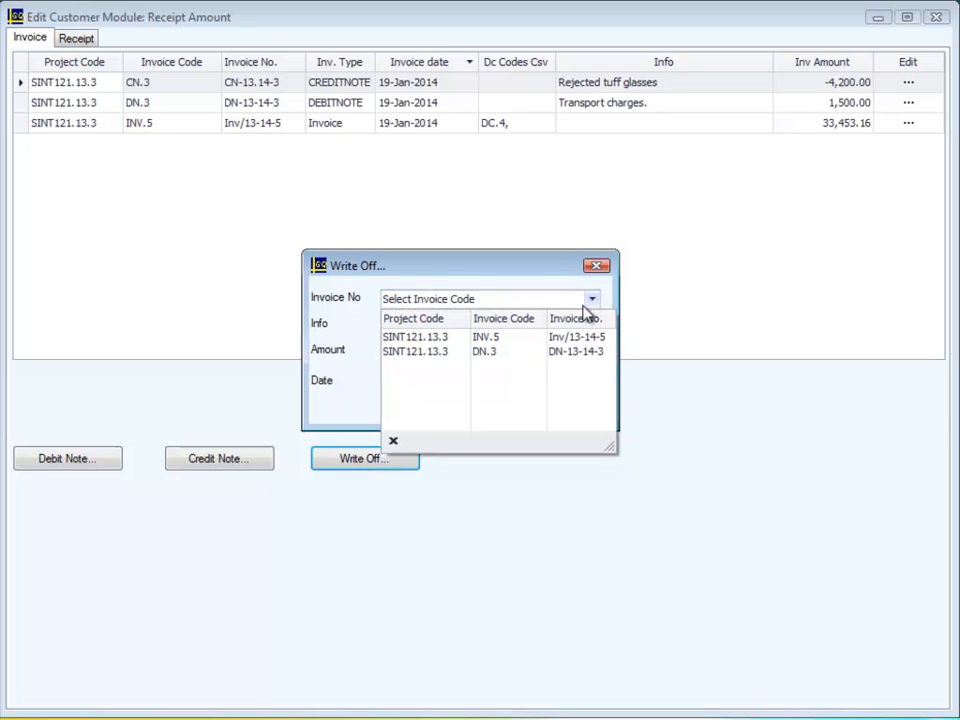
click(568, 338)
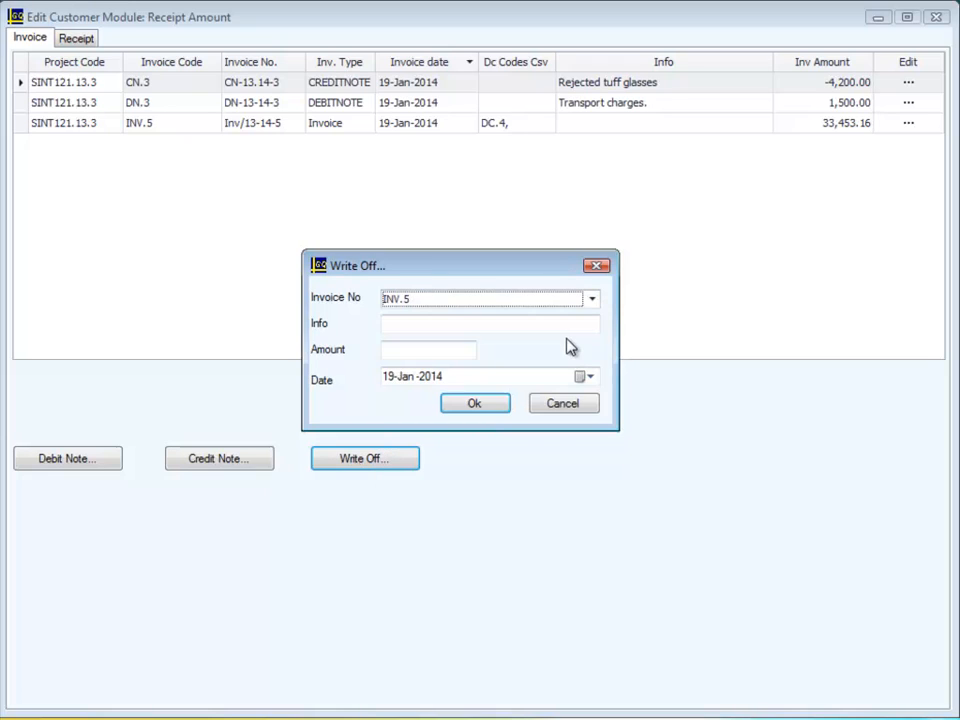
click(430, 328)
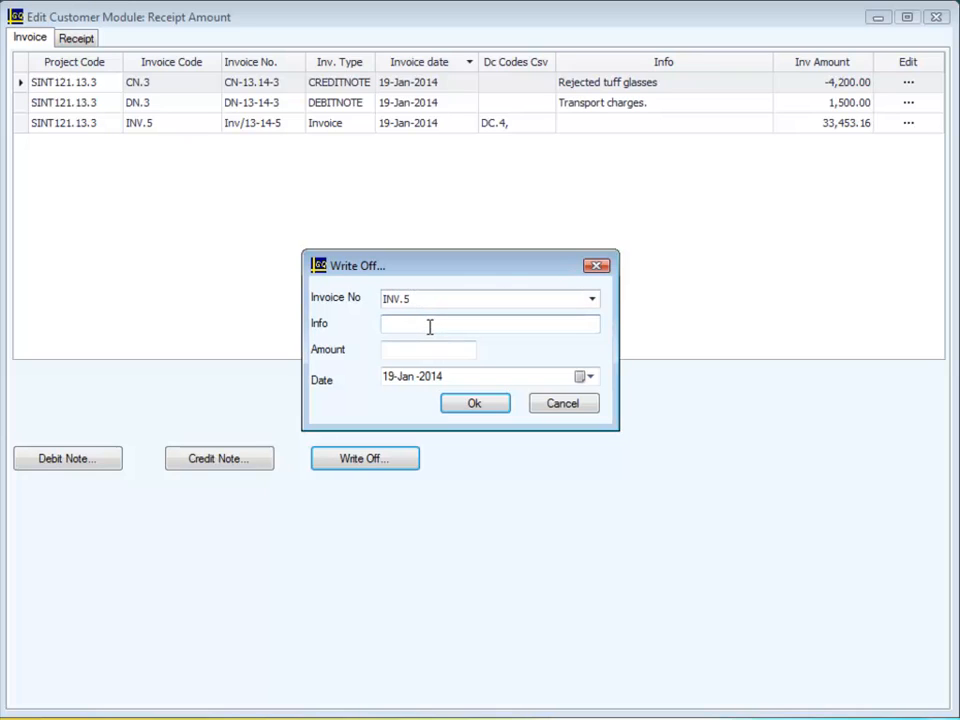
text(Written off)
key(Tab)
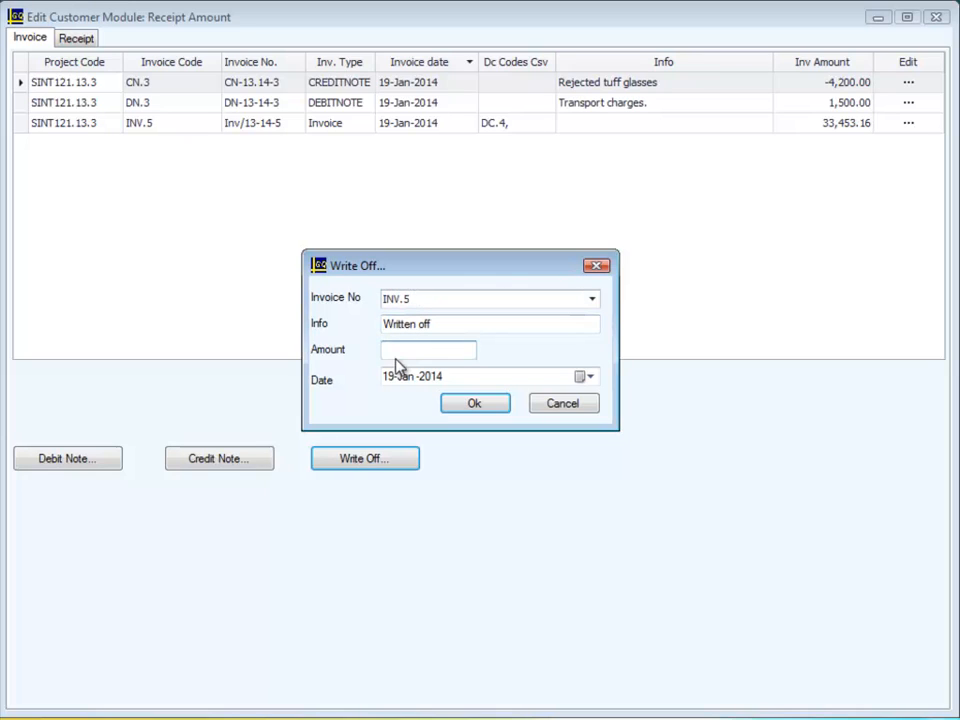
text(3.16)
click(480, 403)
click(934, 17)
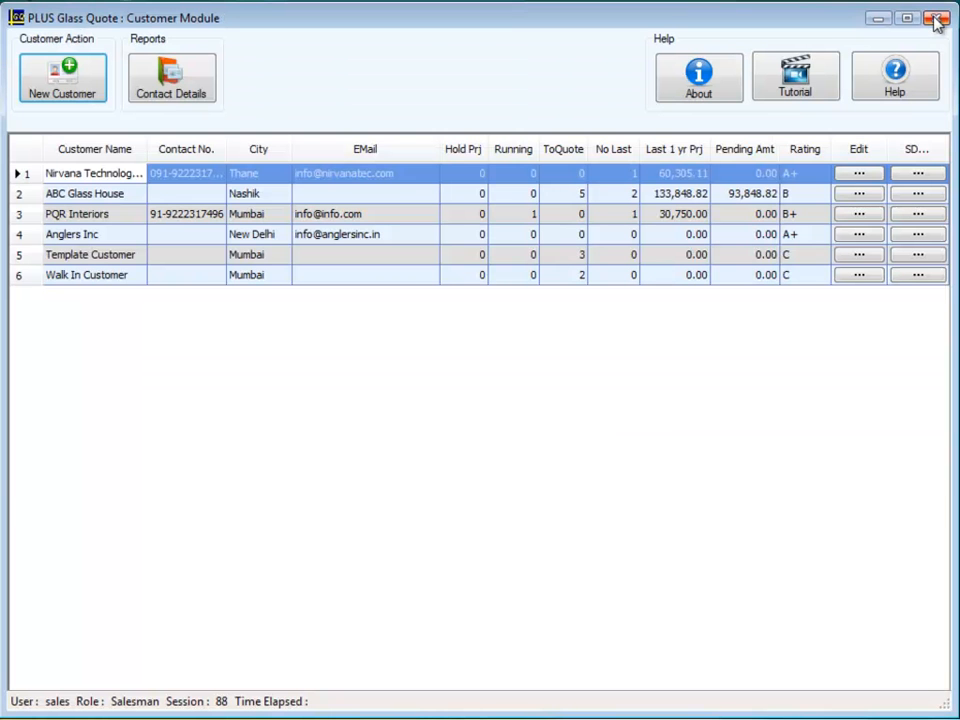